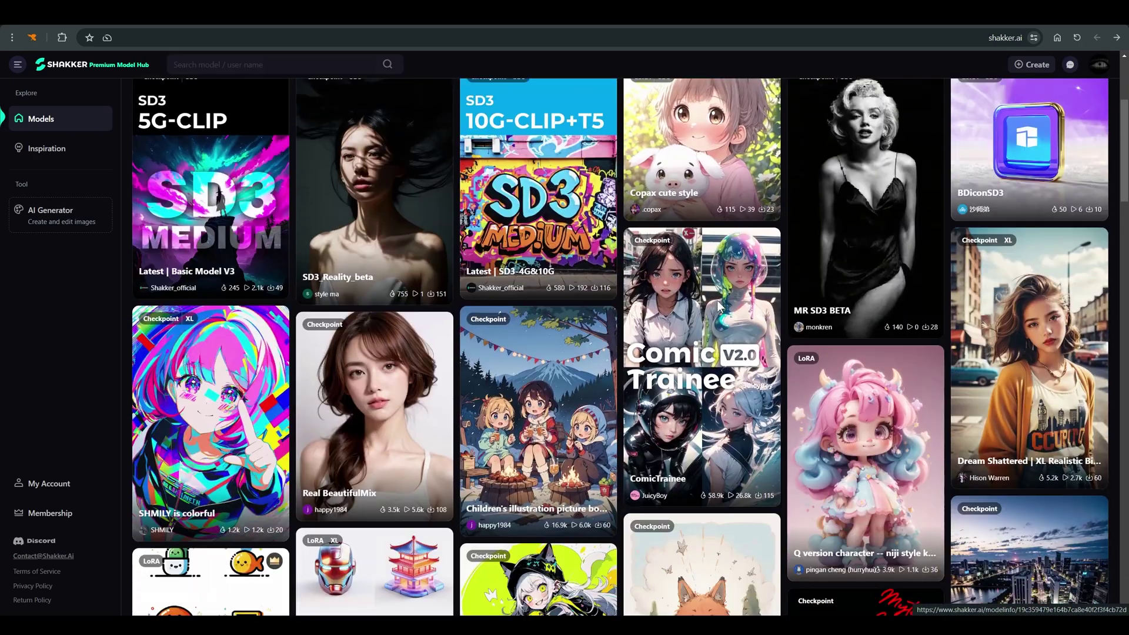
- Scroll the Models grid and open the SD3_Reality_beta model page
{"action": "scroll", "coordinate": [719, 305], "scroll_direction": "down", "scroll_amount": 7}
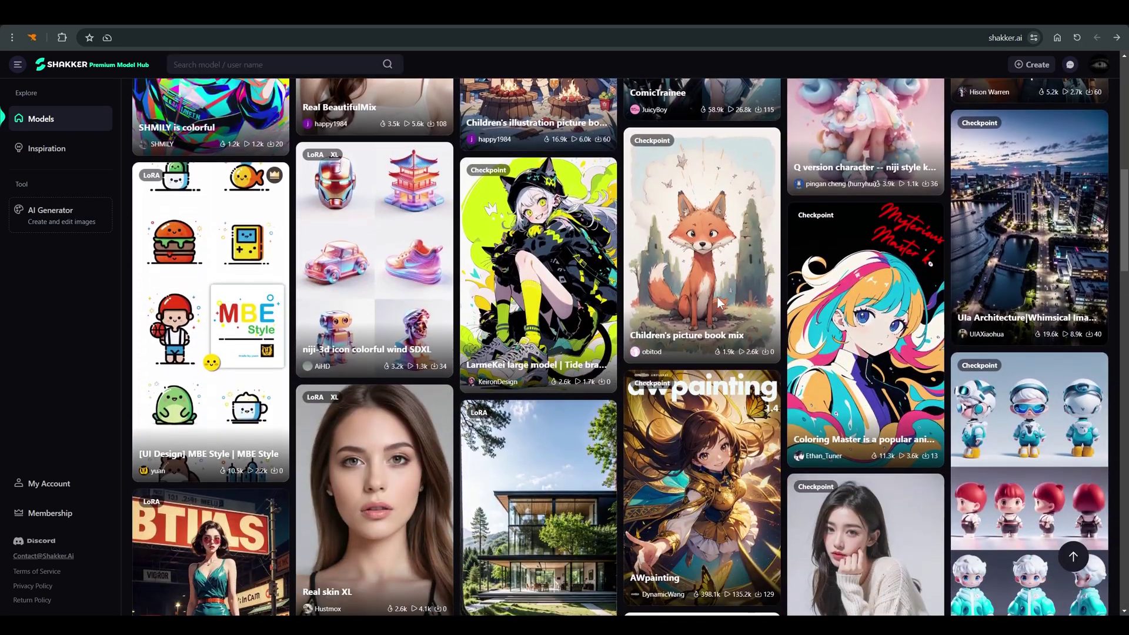
{"action": "scroll", "coordinate": [719, 303], "scroll_direction": "down", "scroll_amount": 10}
{"action": "scroll", "coordinate": [719, 303], "scroll_direction": "up", "scroll_amount": 6}
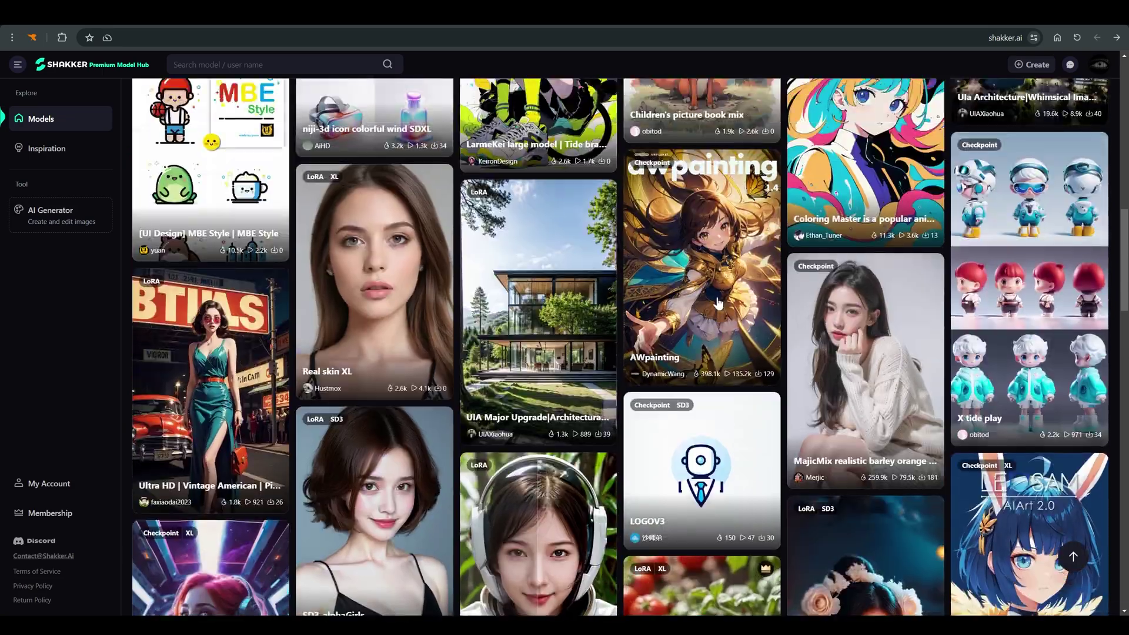
{"action": "scroll", "coordinate": [717, 303], "scroll_direction": "up", "scroll_amount": 12}
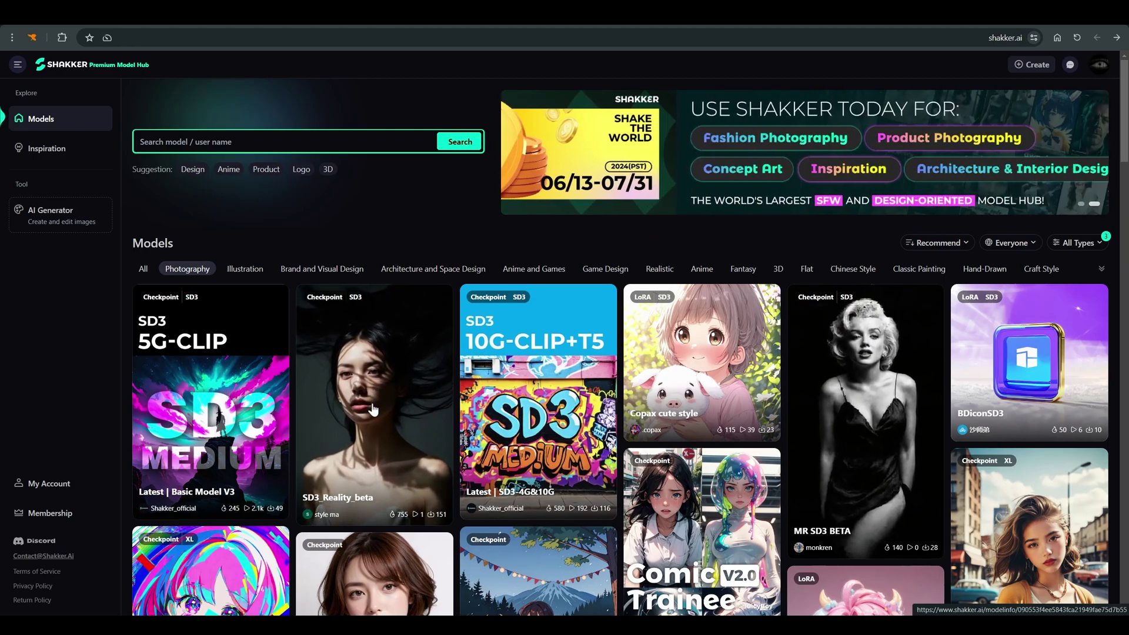
{"action": "left_click", "coordinate": [391, 398]}
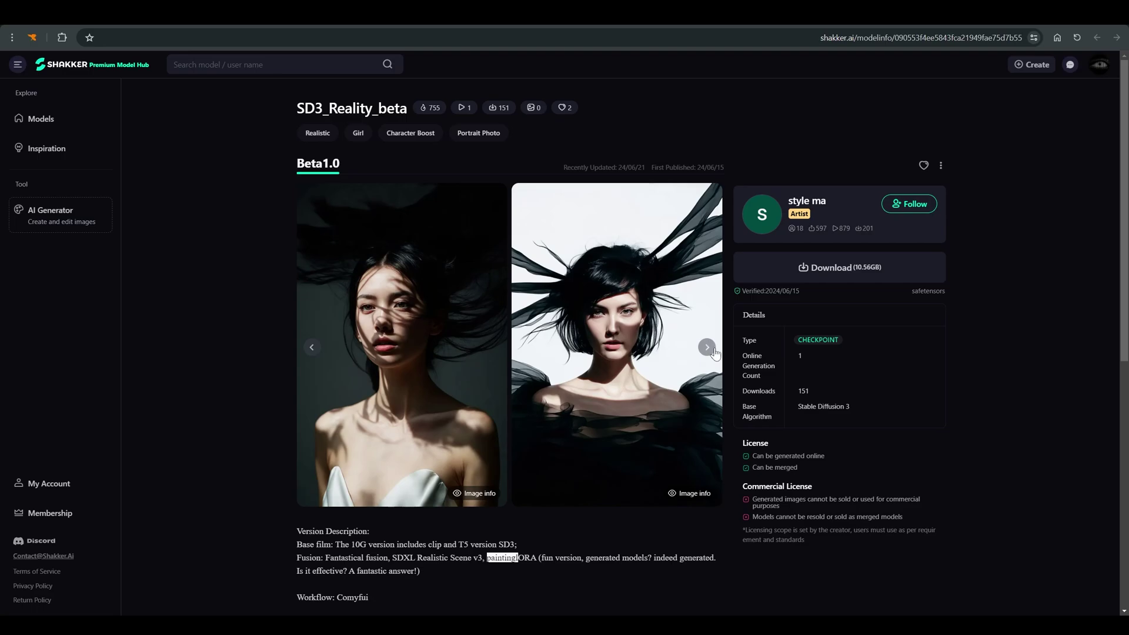
- Page through SD3_Reality_beta's sample images and highlight its Commercial License terms
{"action": "left_click", "coordinate": [708, 348]}
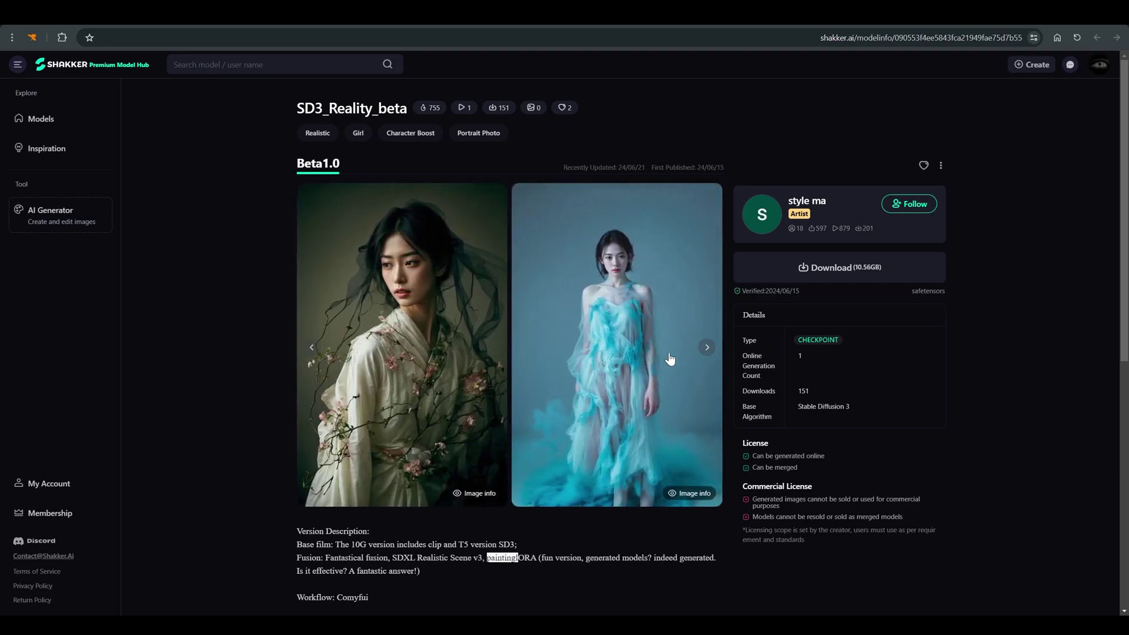
{"action": "left_click", "coordinate": [707, 350]}
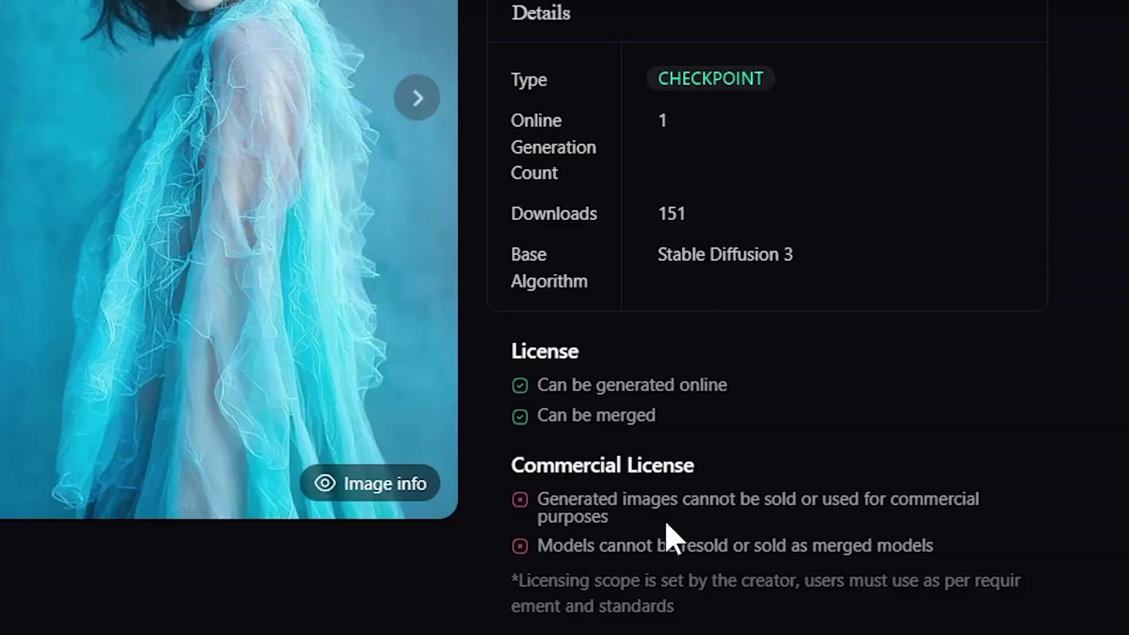
{"action": "left_click_drag", "start_coordinate": [802, 510], "coordinate": [751, 488]}
{"action": "left_click_drag", "start_coordinate": [521, 452], "coordinate": [511, 466]}
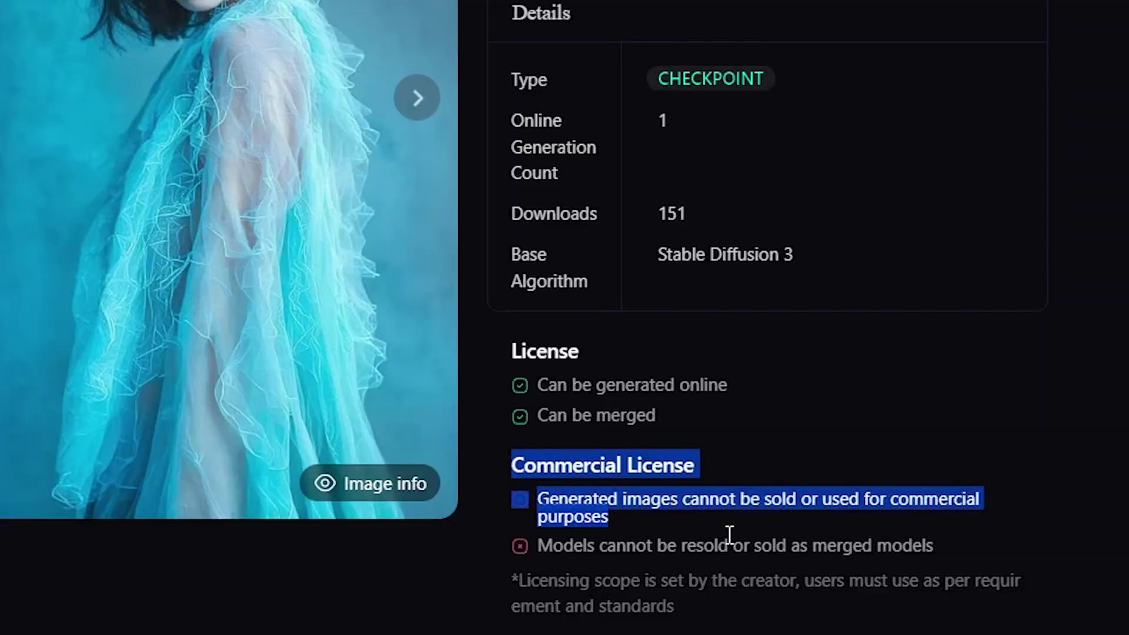
{"action": "left_click", "coordinate": [696, 479]}
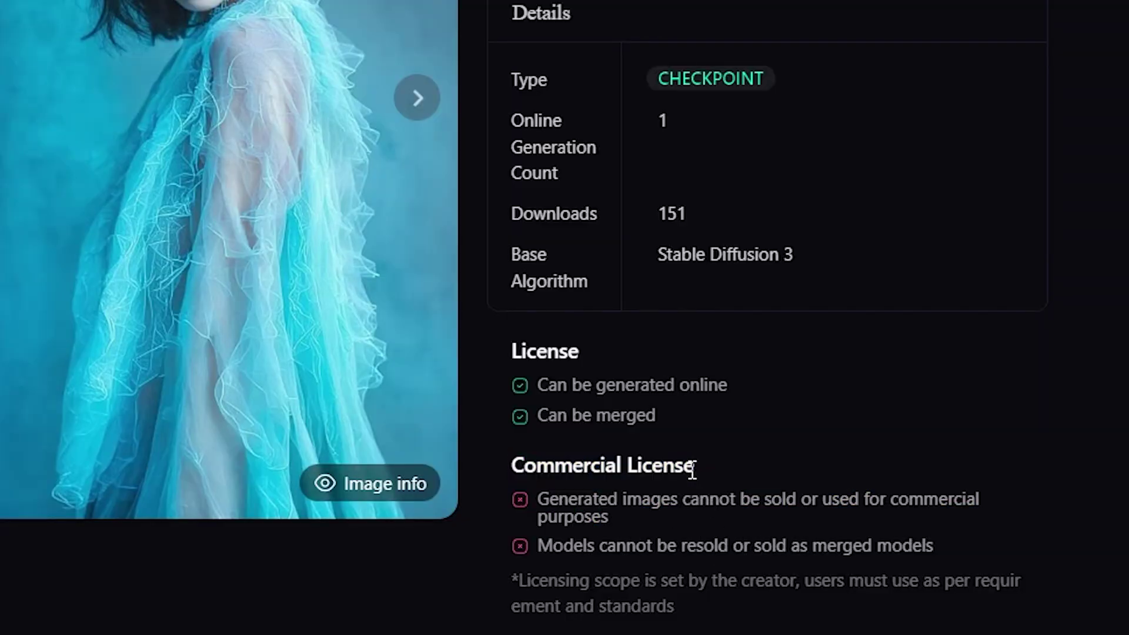
{"action": "left_click_drag", "start_coordinate": [689, 469], "coordinate": [505, 469]}
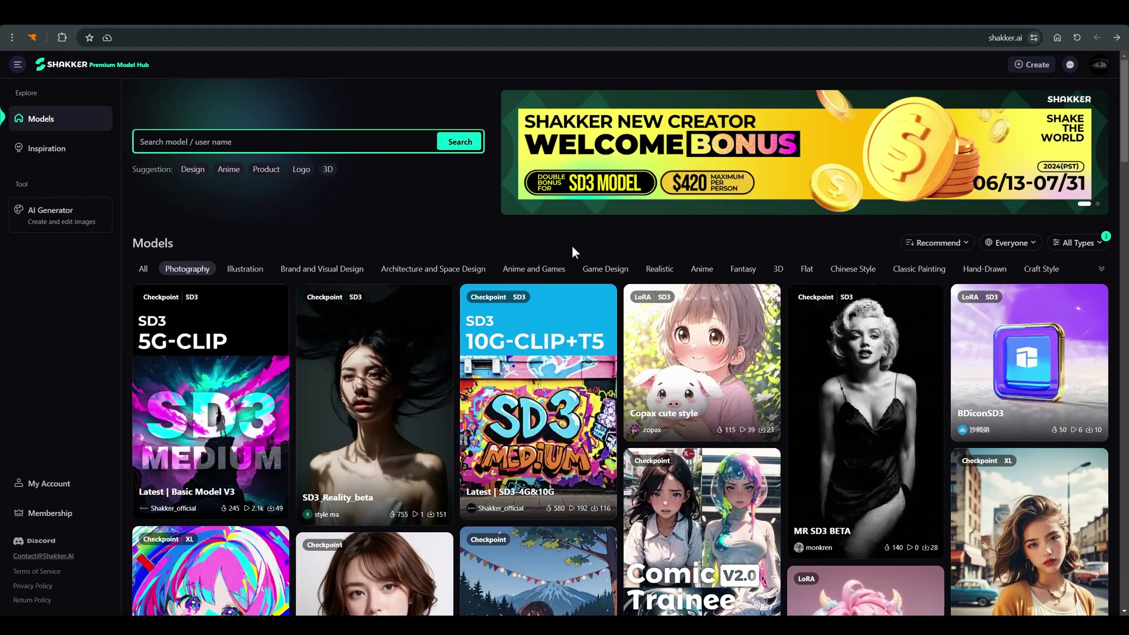
{"action": "scroll", "coordinate": [574, 264], "scroll_direction": "down", "scroll_amount": 9}
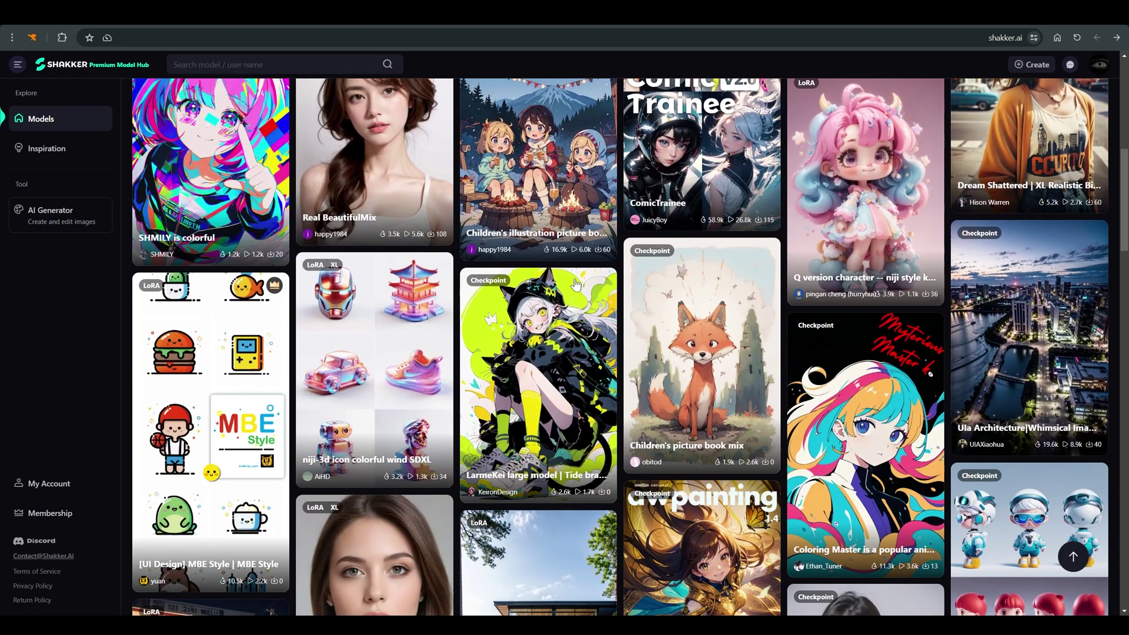
{"action": "scroll", "coordinate": [578, 298], "scroll_direction": "up", "scroll_amount": 7}
{"action": "scroll", "coordinate": [580, 304], "scroll_direction": "up", "scroll_amount": 1}
{"action": "scroll", "coordinate": [579, 304], "scroll_direction": "down", "scroll_amount": 3}
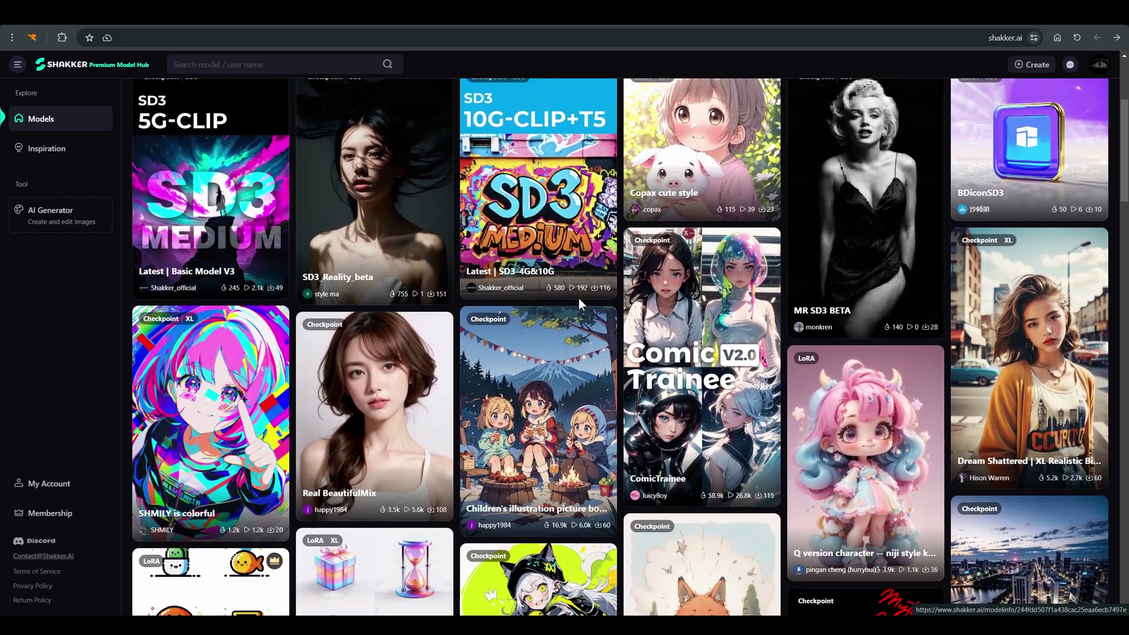
{"action": "scroll", "coordinate": [579, 303], "scroll_direction": "down", "scroll_amount": 5}
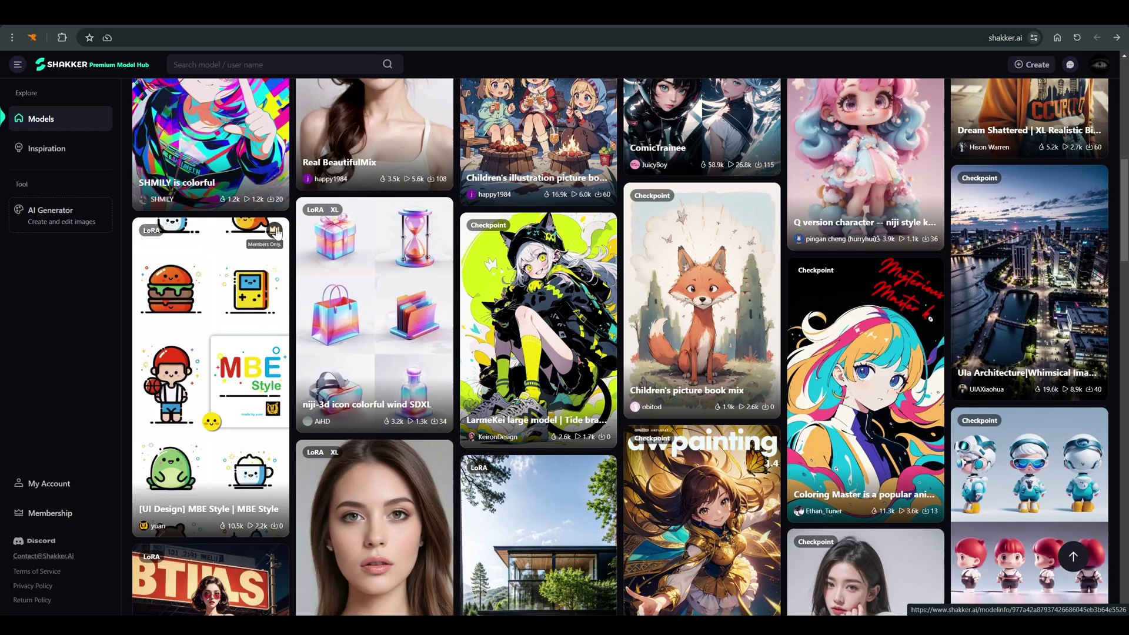
{"action": "scroll", "coordinate": [417, 302], "scroll_direction": "down", "scroll_amount": 3}
{"action": "scroll", "coordinate": [418, 303], "scroll_direction": "down", "scroll_amount": 5}
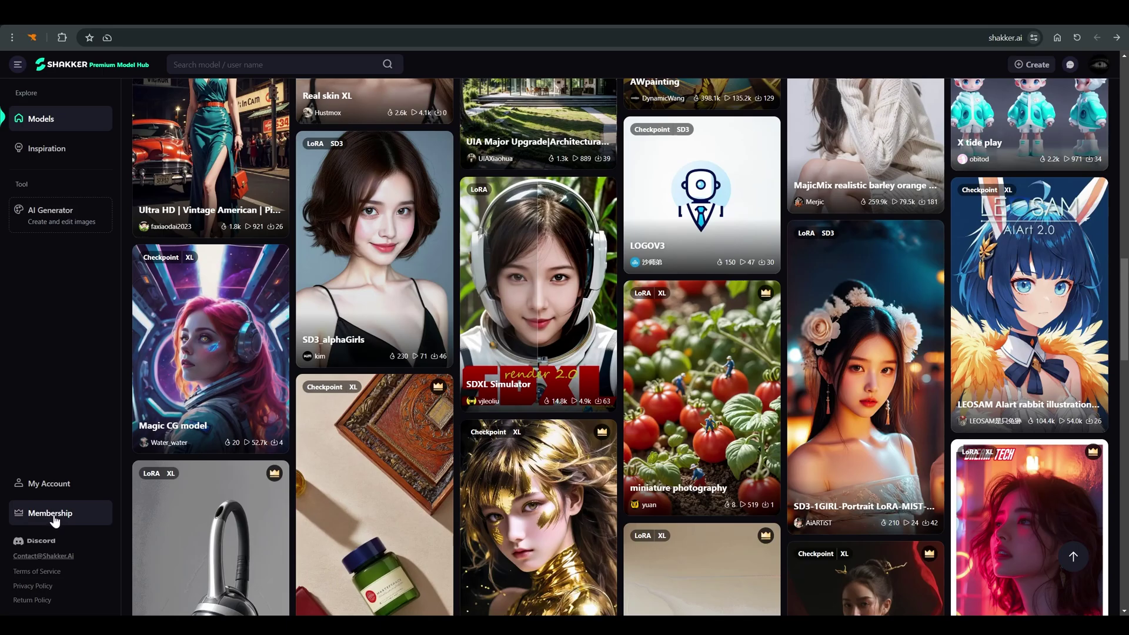
{"action": "scroll", "coordinate": [806, 271], "scroll_direction": "up", "scroll_amount": 8}
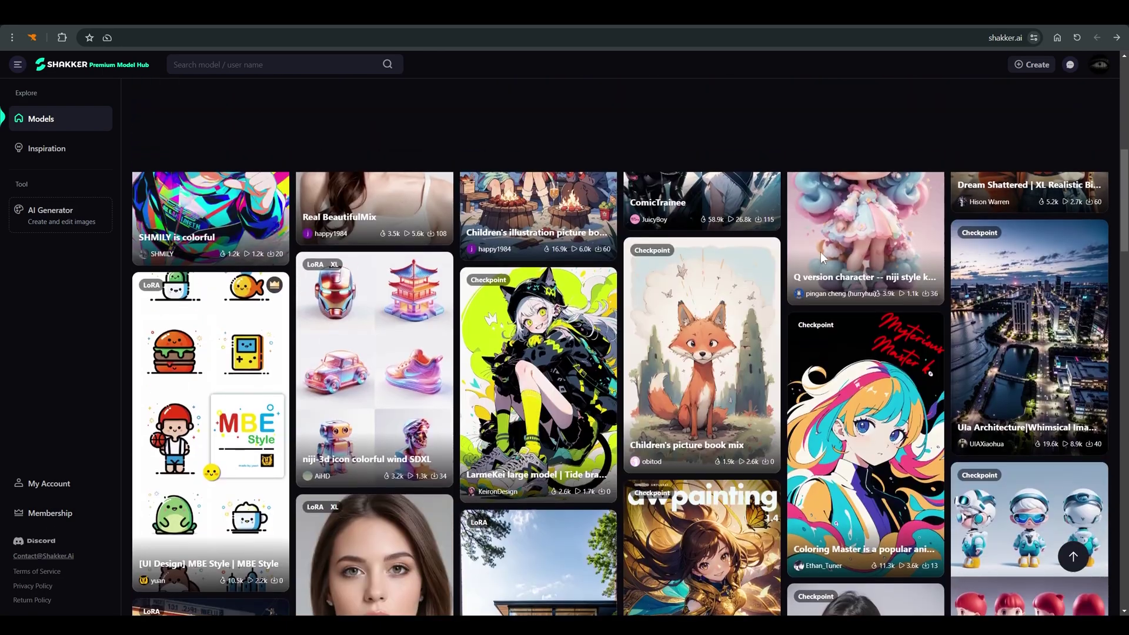
{"action": "scroll", "coordinate": [821, 252], "scroll_direction": "up", "scroll_amount": 5}
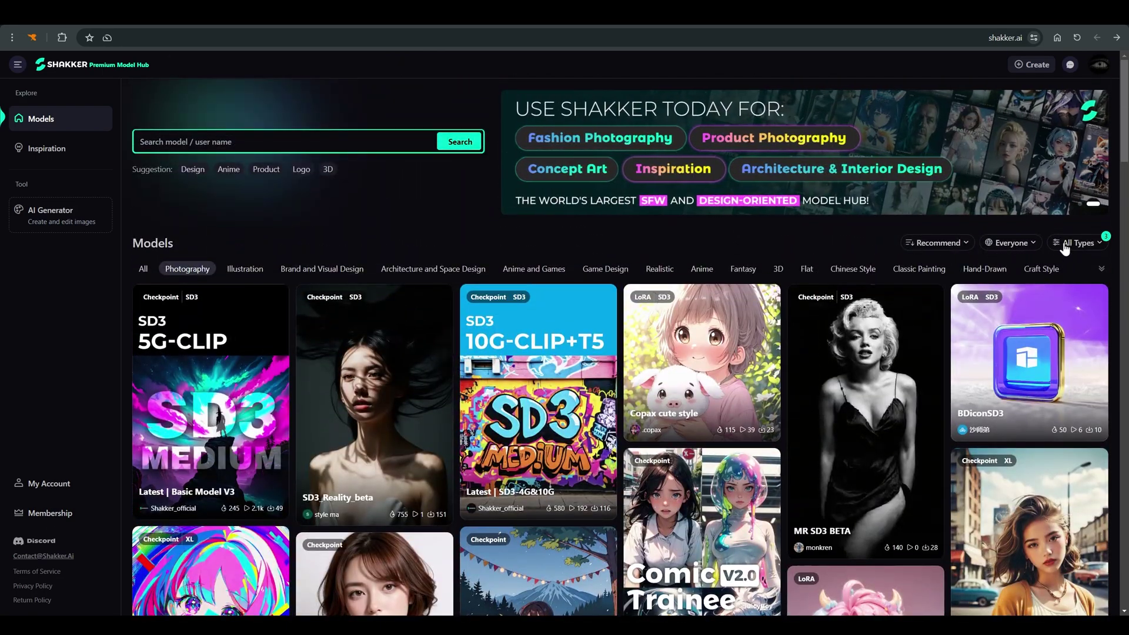
- Exclude Members Only models and load XL_Realistic High Compatibility into the AI Generator
{"action": "left_click", "coordinate": [1066, 246]}
{"action": "left_click", "coordinate": [936, 450]}
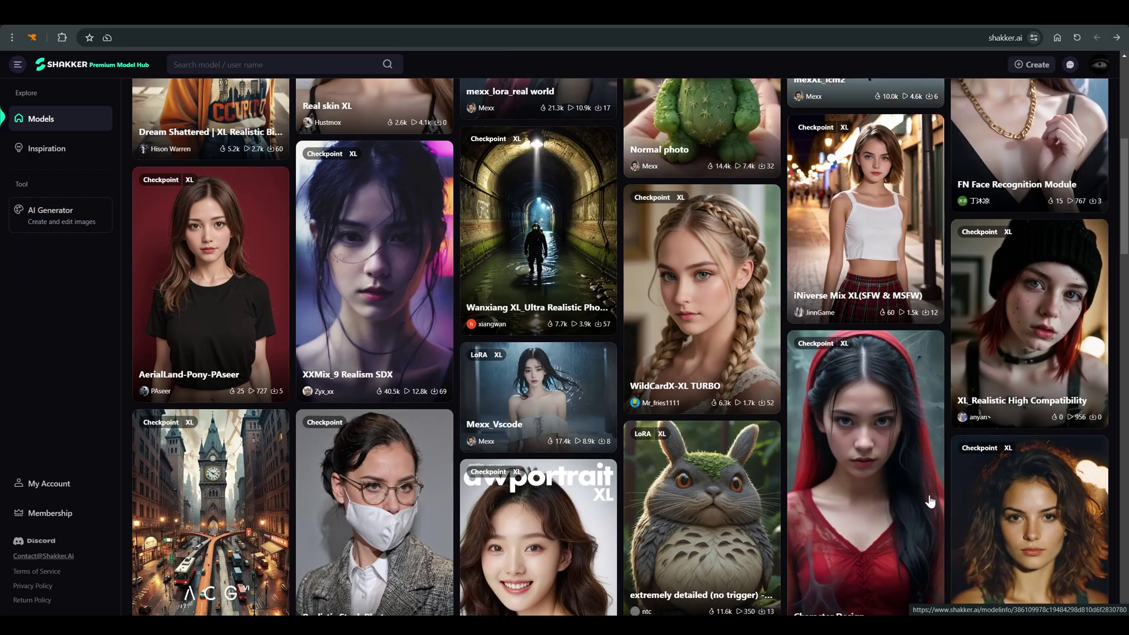
{"action": "left_click", "coordinate": [930, 502]}
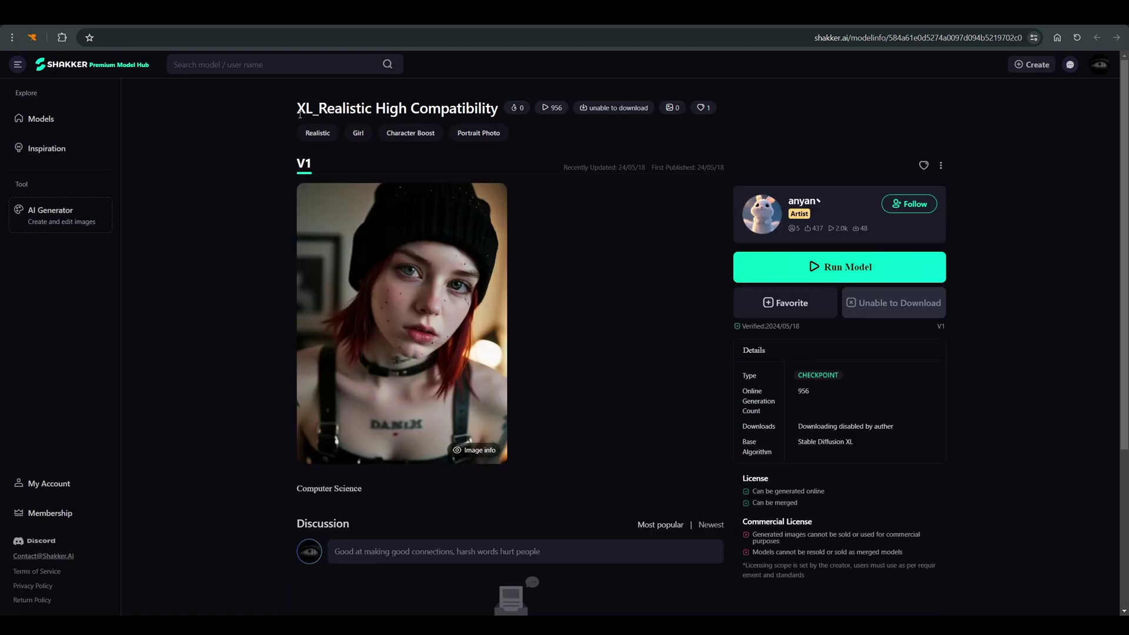
{"action": "left_click_drag", "start_coordinate": [300, 115], "coordinate": [497, 109]}
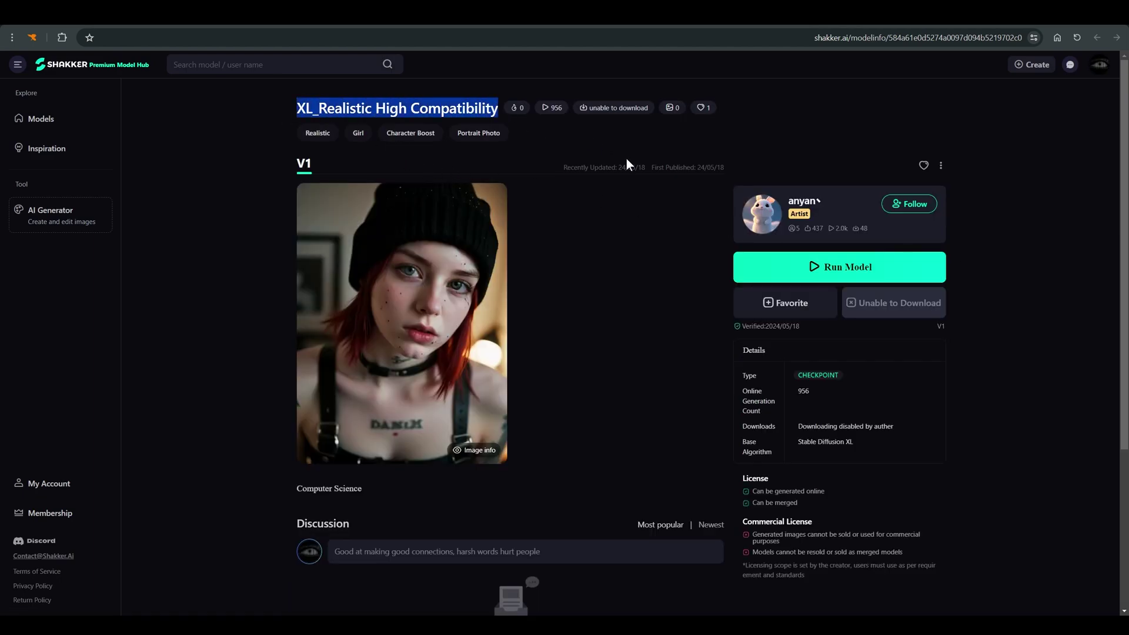
{"action": "left_click", "coordinate": [719, 319]}
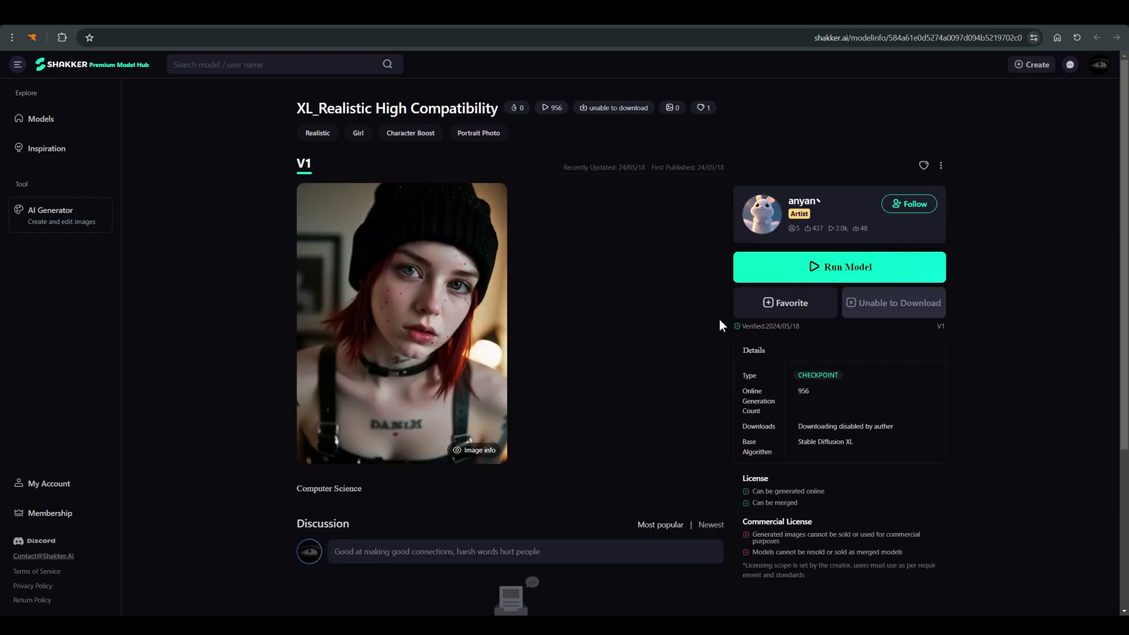
{"action": "left_click", "coordinate": [829, 267]}
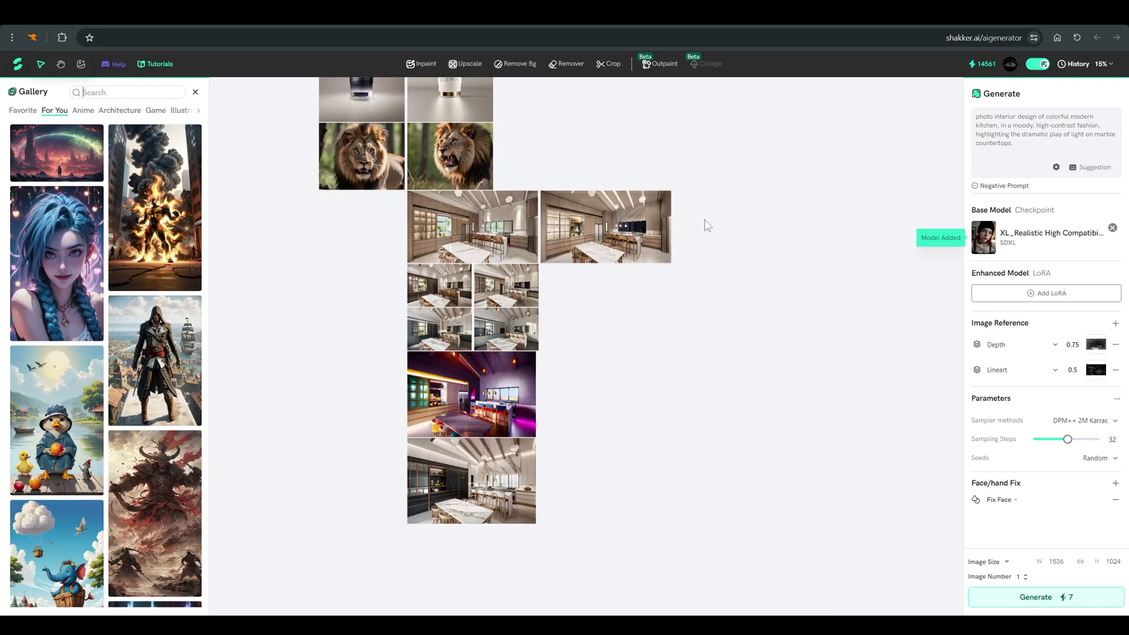
- Switch the generator to the bottom prompt layout for the dog street-photo prompt
{"action": "scroll", "coordinate": [707, 225], "scroll_direction": "down", "scroll_amount": 2}
{"action": "scroll", "coordinate": [707, 226], "scroll_direction": "up", "scroll_amount": 4}
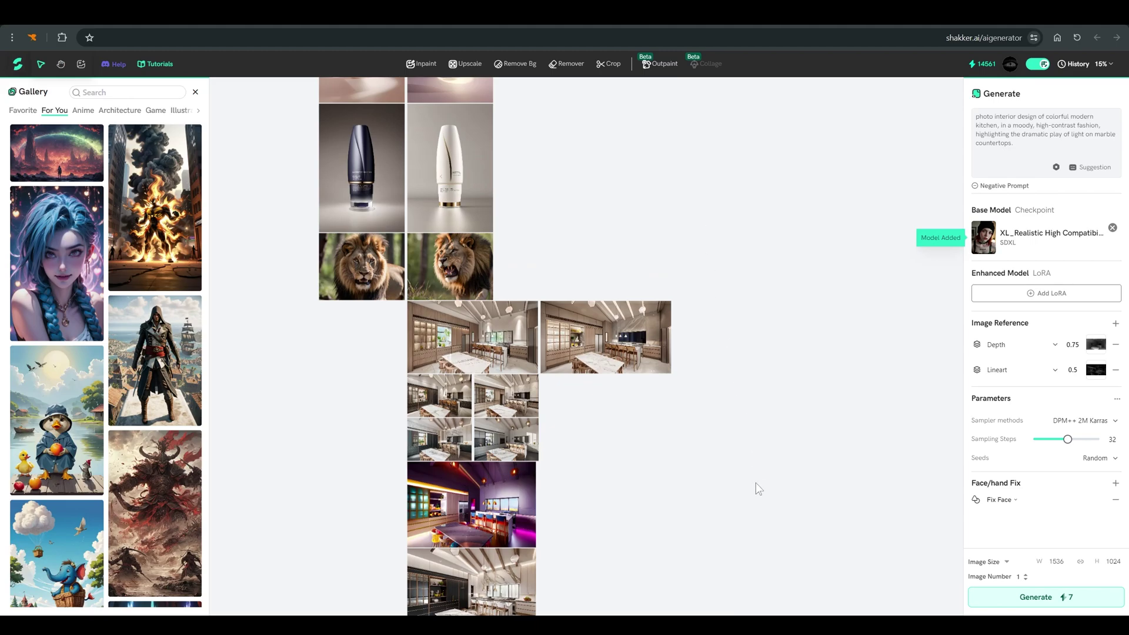
{"action": "scroll", "coordinate": [768, 369], "scroll_direction": "up", "scroll_amount": 5}
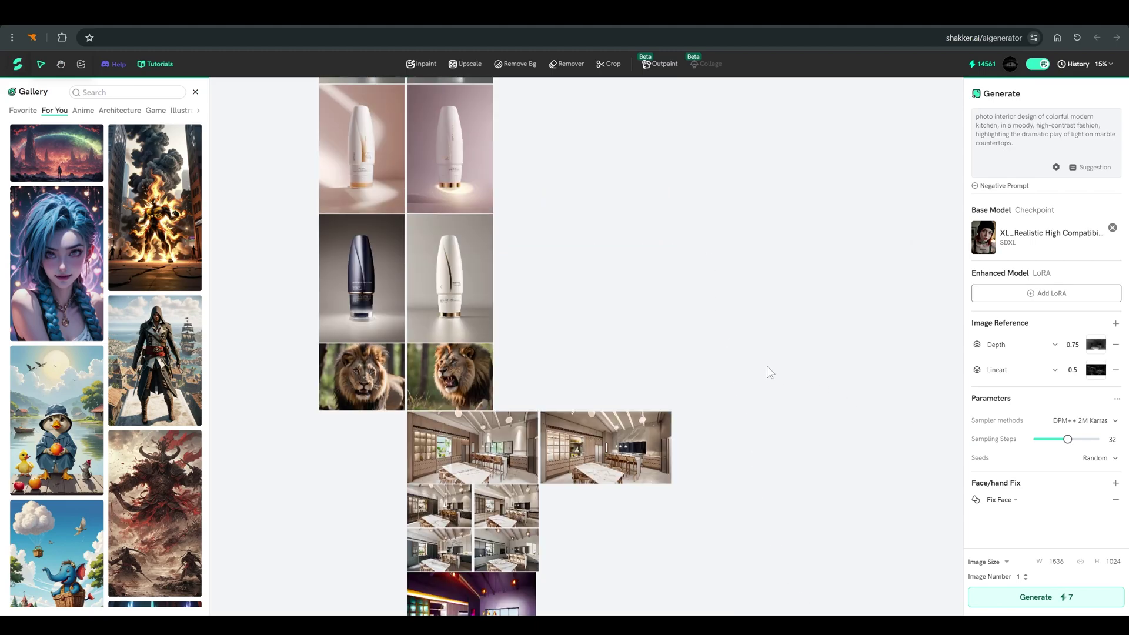
{"action": "left_click", "coordinate": [1038, 64]}
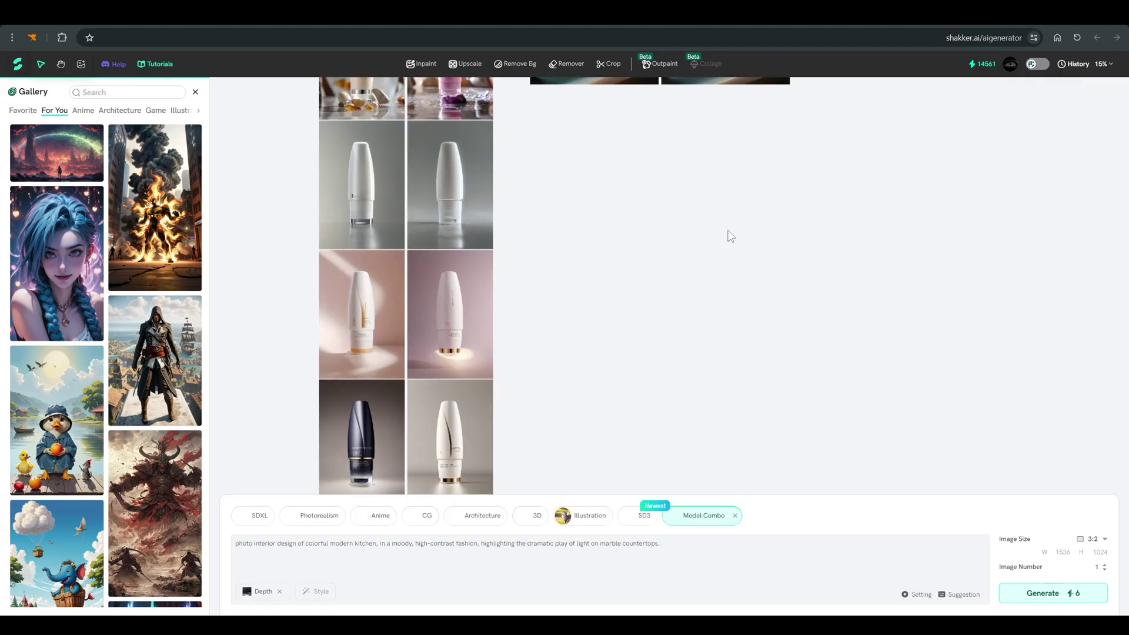
{"action": "scroll", "coordinate": [728, 235], "scroll_direction": "up", "scroll_amount": 2}
{"action": "scroll", "coordinate": [728, 240], "scroll_direction": "down", "scroll_amount": 4}
{"action": "scroll", "coordinate": [785, 500], "scroll_direction": "down", "scroll_amount": 2}
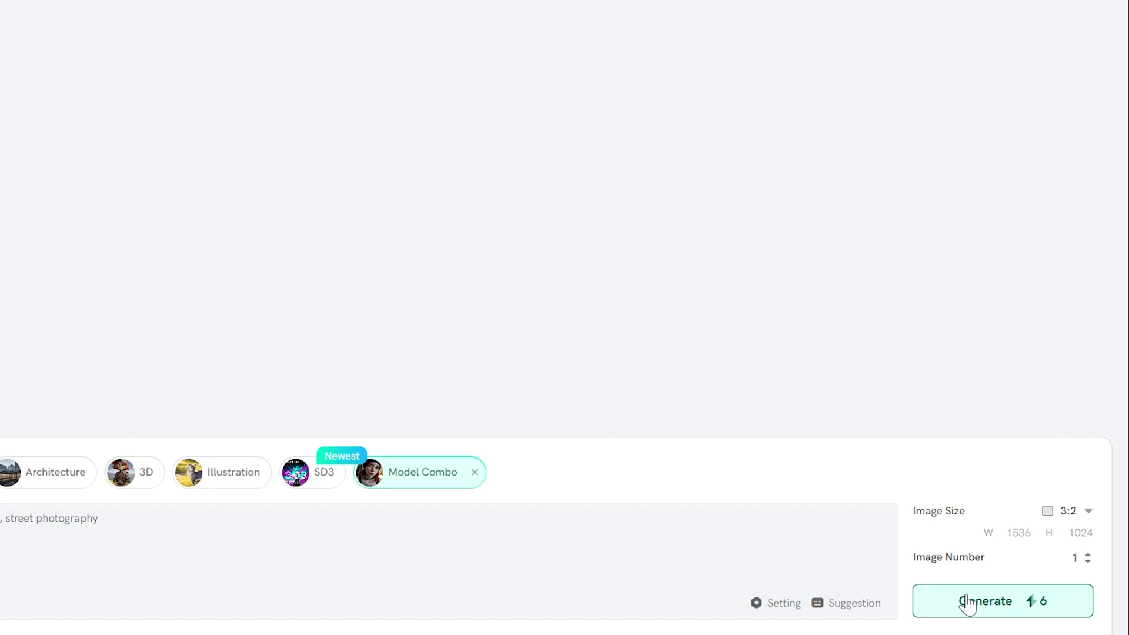
- Replace the dog prompt with the first gritty, high-contrast suggestion and generate a 1536×1024 image
{"action": "left_click", "coordinate": [856, 603]}
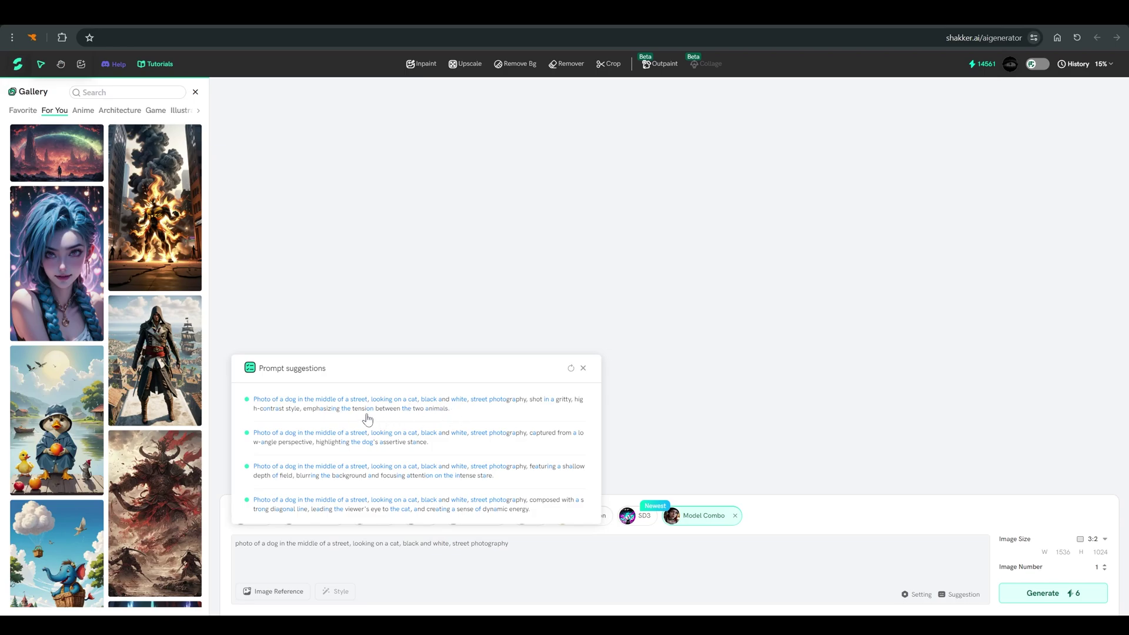
{"action": "left_click_drag", "start_coordinate": [451, 410], "coordinate": [273, 407]}
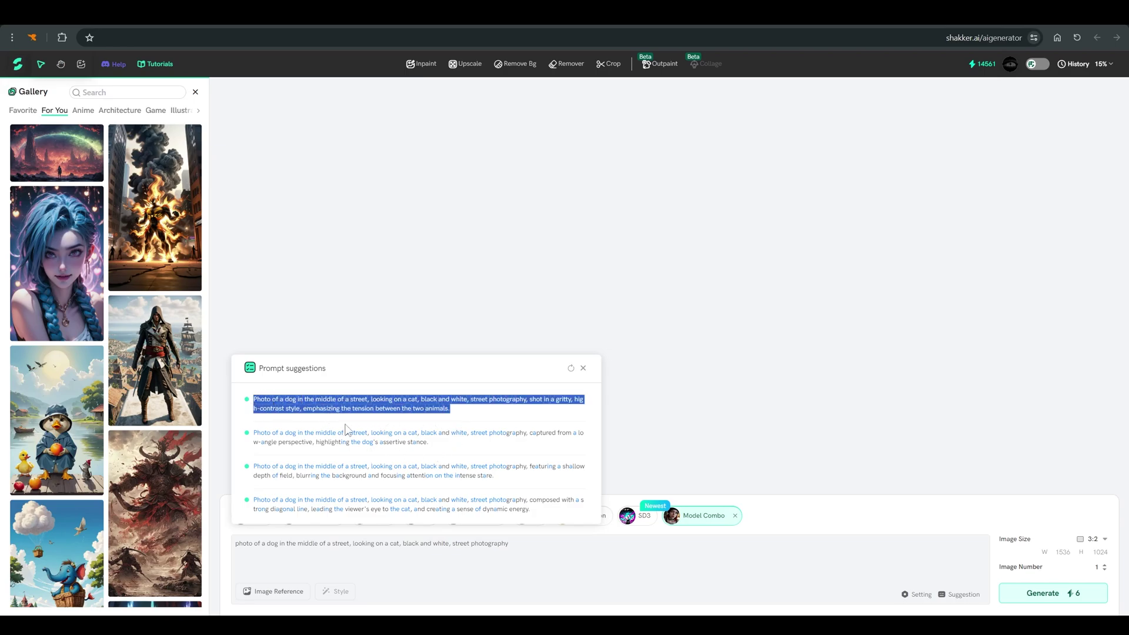
{"action": "triple_click", "coordinate": [438, 545]}
{"action": "type", "text": "Photo of a dog in the middle of a street, looking on a cat, black and white, street photography, shot in a gritty, high-contrast style, emphasizing the tension between the two animals."}
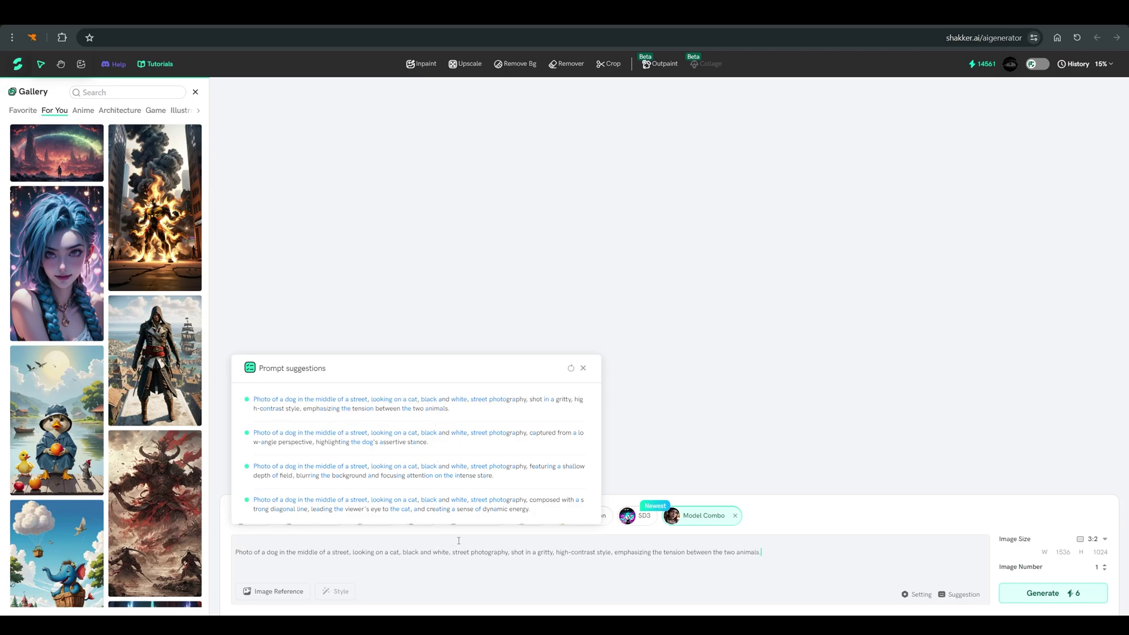
{"action": "left_click", "coordinate": [1030, 594]}
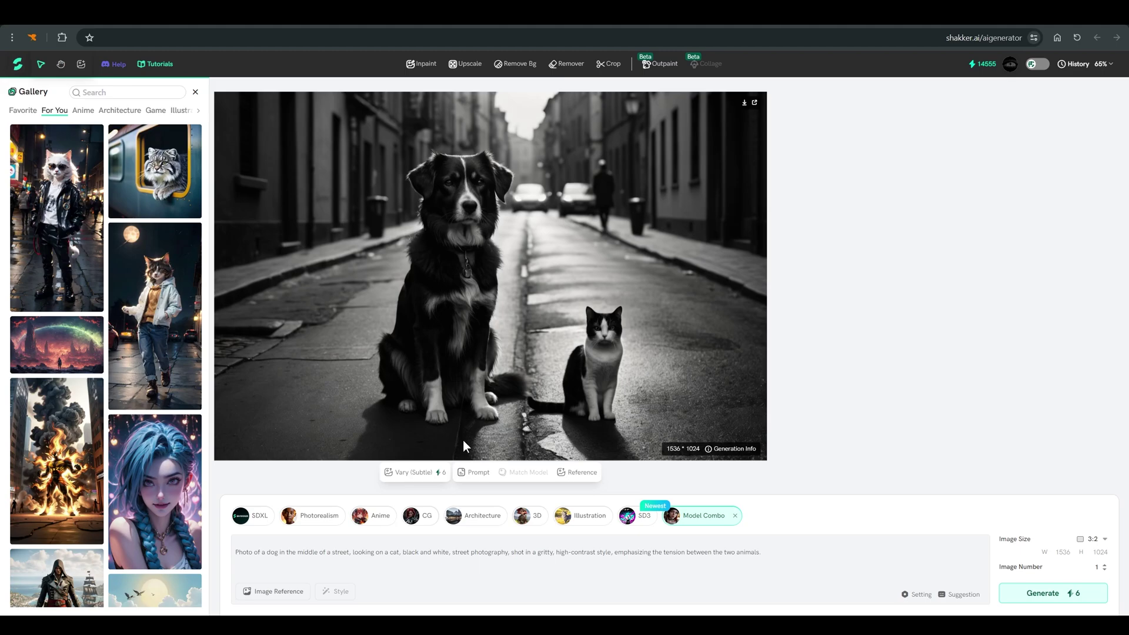
- Create a Vary (Subtle) version of the dog-and-cat photo and compare both images
{"action": "left_click", "coordinate": [417, 473]}
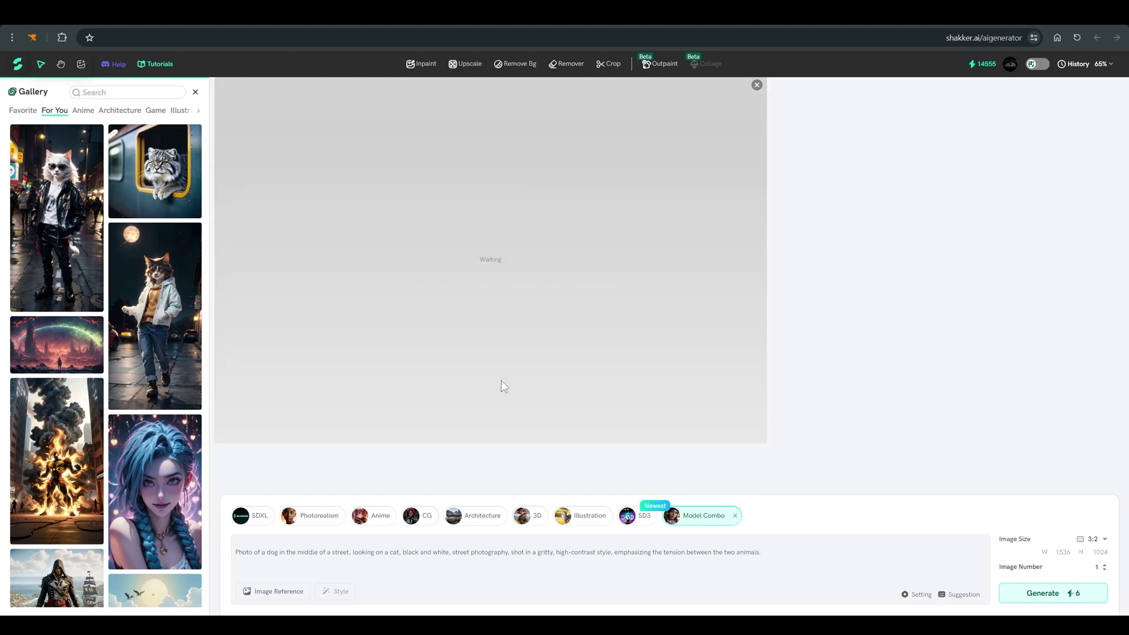
{"action": "scroll", "coordinate": [501, 380], "scroll_direction": "up", "scroll_amount": 5}
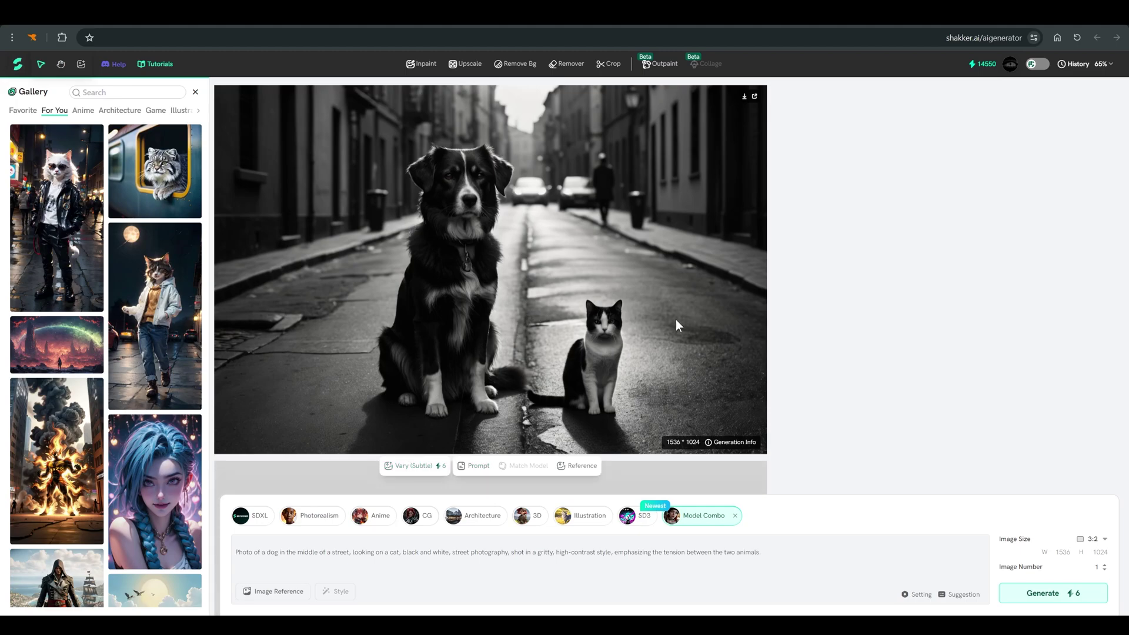
{"action": "scroll", "coordinate": [676, 319], "scroll_direction": "down", "scroll_amount": 5}
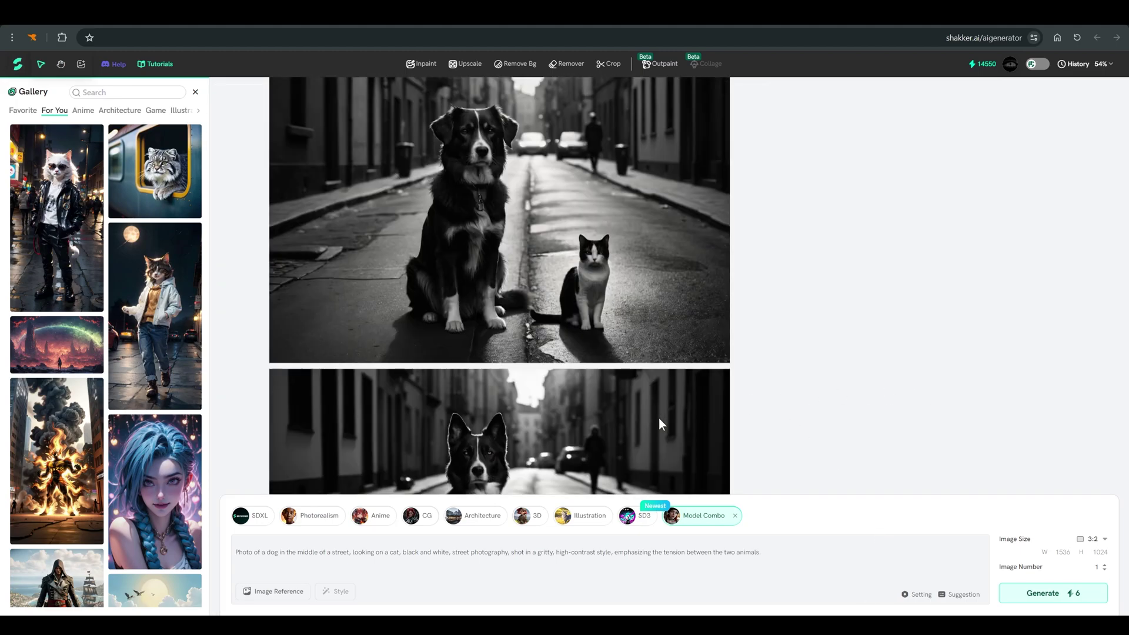
{"action": "scroll", "coordinate": [659, 422], "scroll_direction": "down", "scroll_amount": 8}
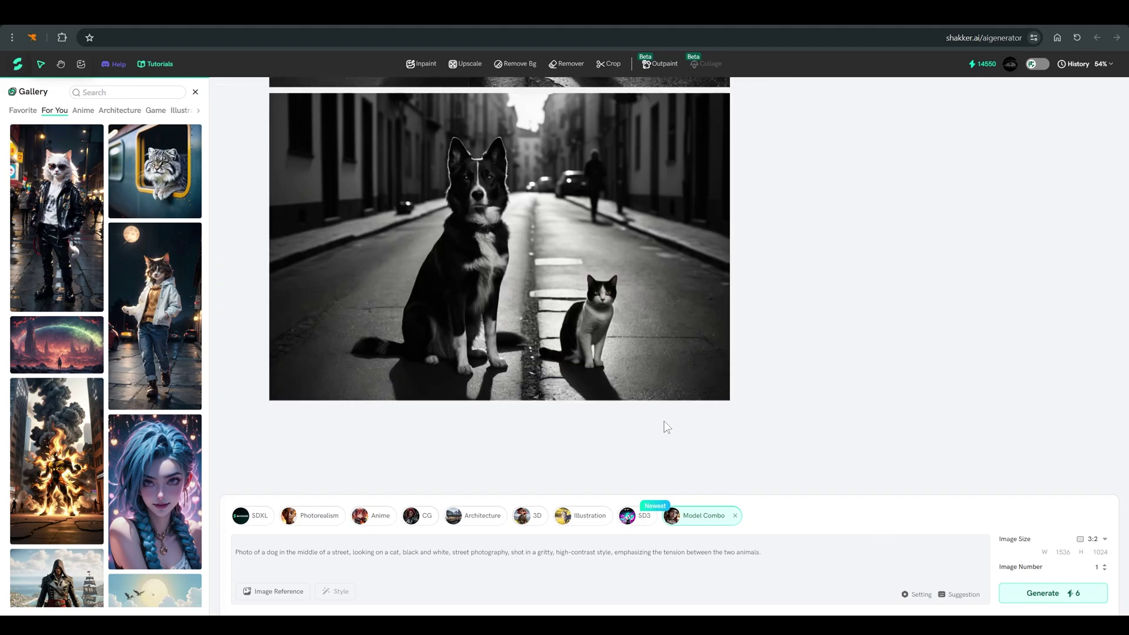
{"action": "scroll", "coordinate": [667, 427], "scroll_direction": "up", "scroll_amount": 2}
{"action": "scroll", "coordinate": [578, 344], "scroll_direction": "up", "scroll_amount": 6}
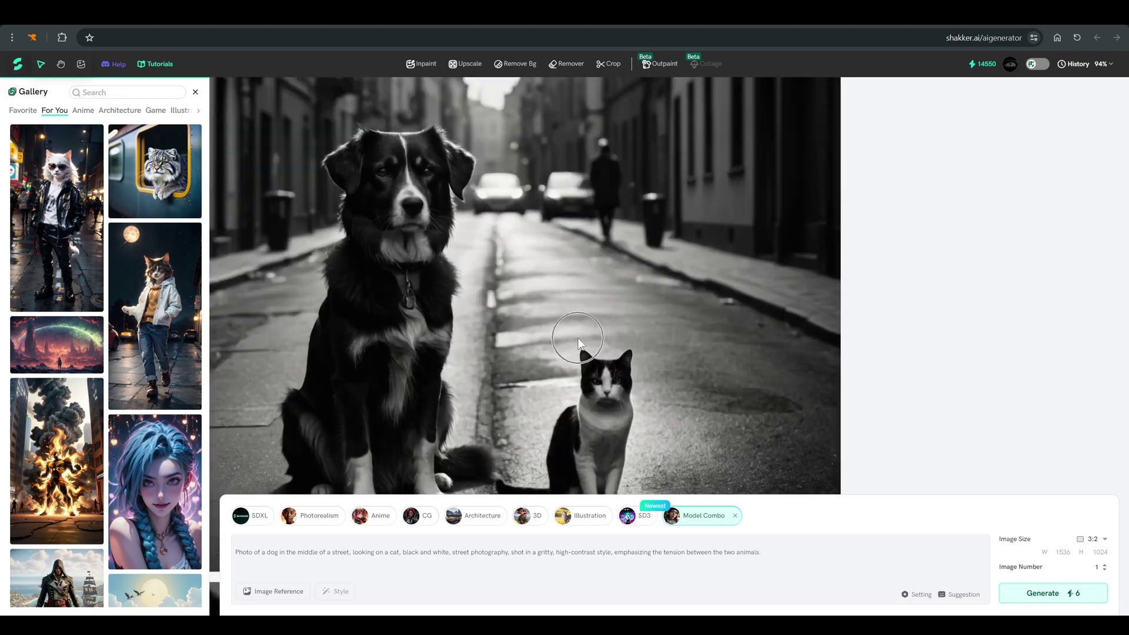
{"action": "scroll", "coordinate": [578, 338], "scroll_direction": "down", "scroll_amount": 8}
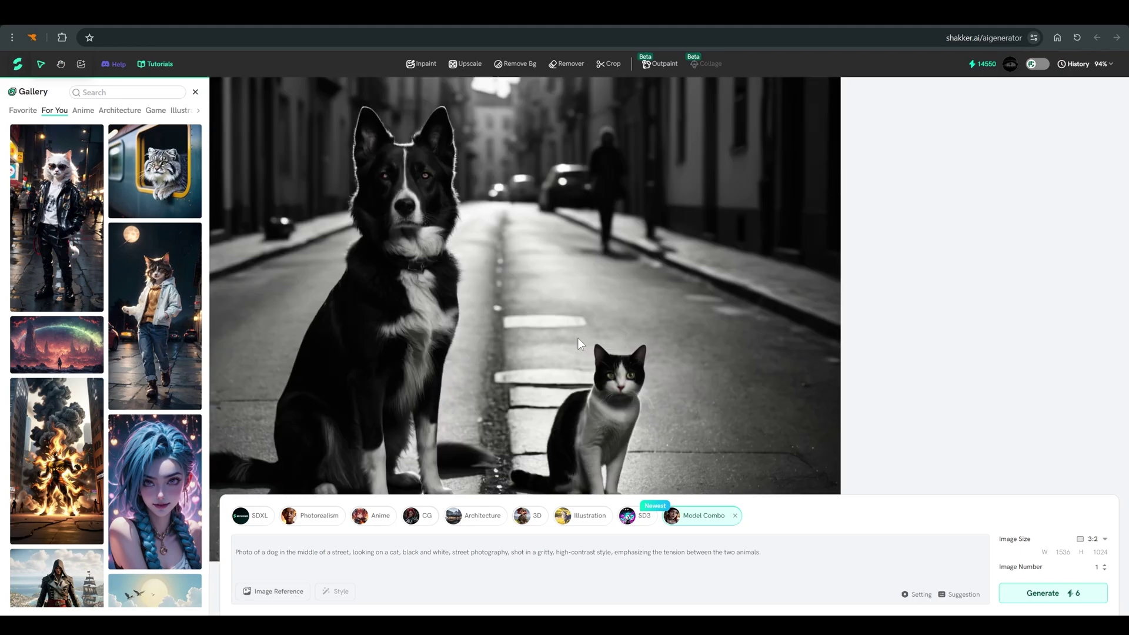
{"action": "scroll", "coordinate": [578, 337], "scroll_direction": "down", "scroll_amount": 1}
- Send an Architecture gallery interior's settings to the generator, yielding a 512×768 green-and-yellow kitchen
{"action": "scroll", "coordinate": [577, 338], "scroll_direction": "up", "scroll_amount": 2}
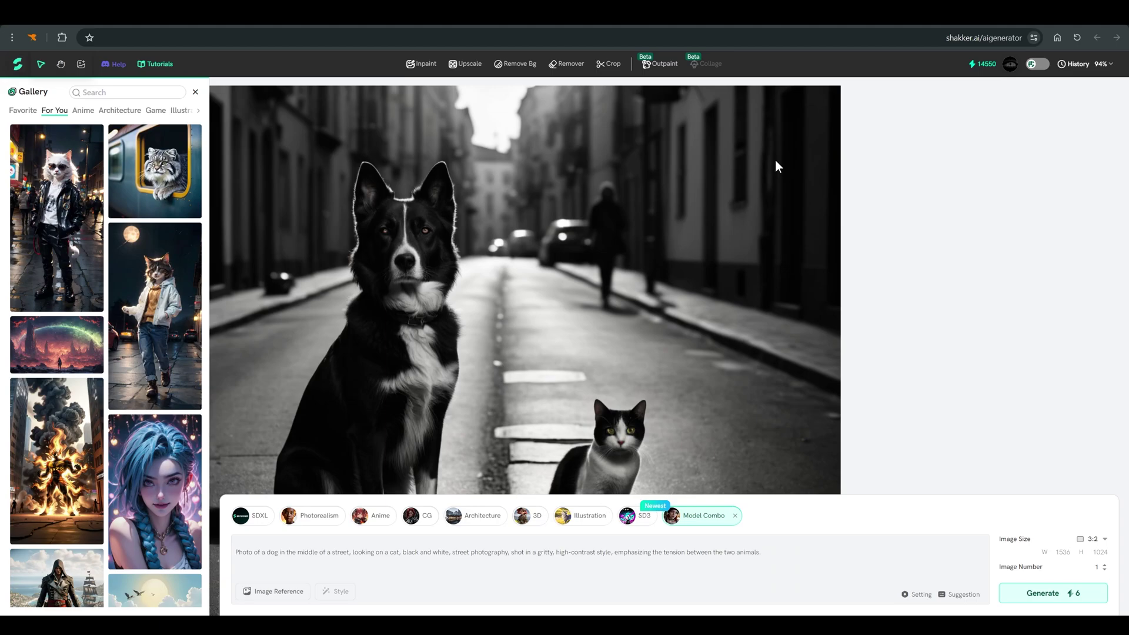
{"action": "scroll", "coordinate": [117, 200], "scroll_direction": "down", "scroll_amount": 8}
{"action": "scroll", "coordinate": [117, 200], "scroll_direction": "down", "scroll_amount": 4}
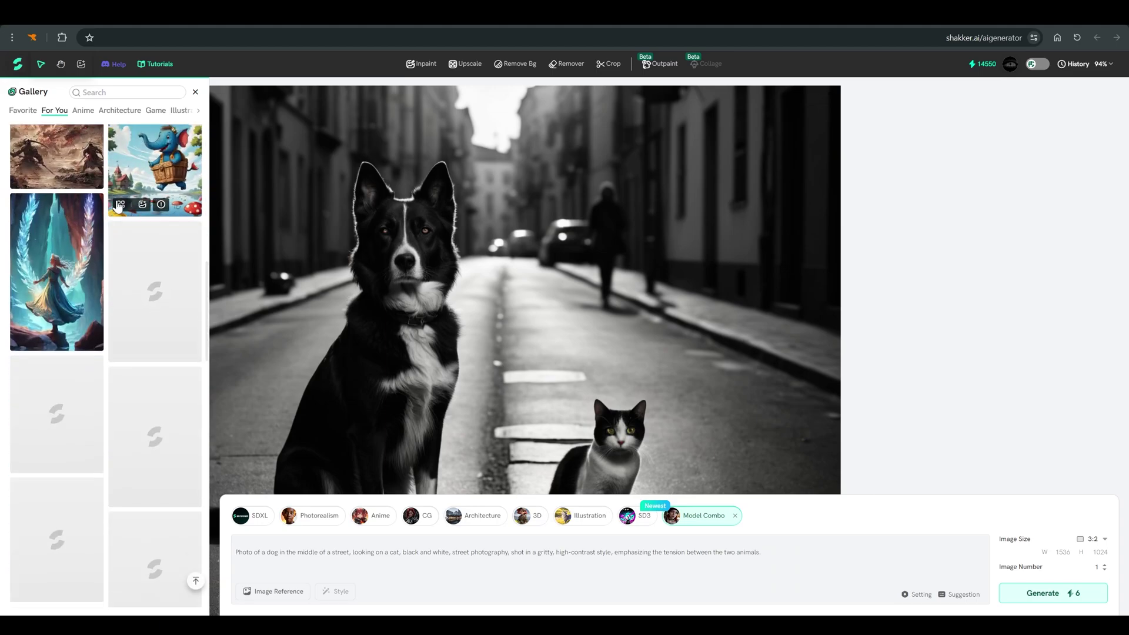
{"action": "scroll", "coordinate": [117, 176], "scroll_direction": "up", "scroll_amount": 10}
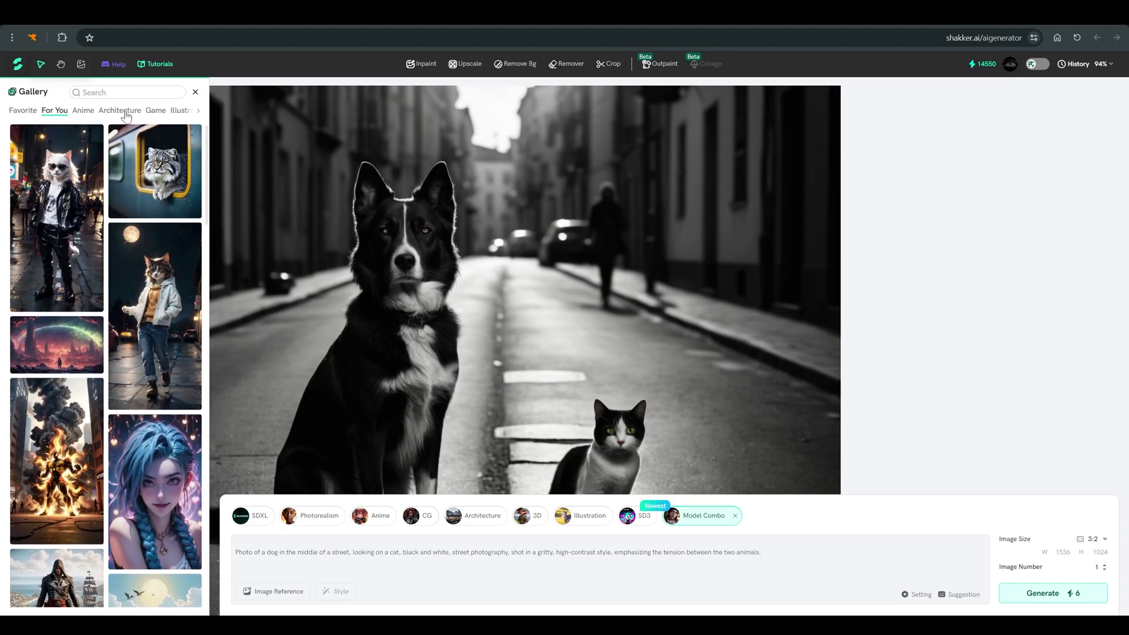
{"action": "left_click", "coordinate": [123, 112]}
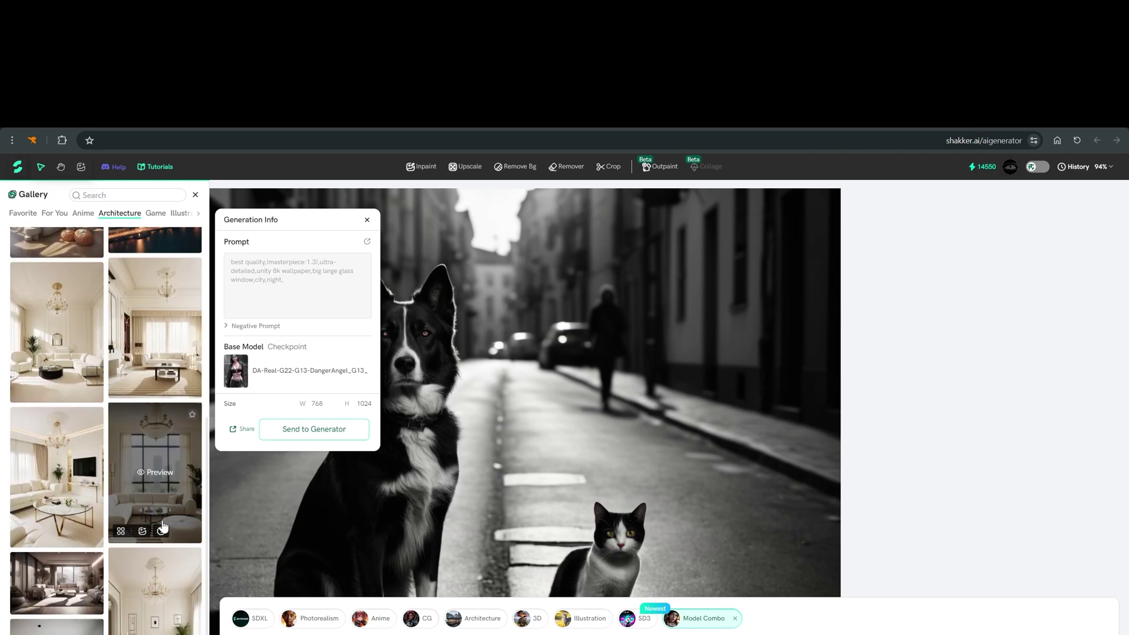
{"action": "left_click", "coordinate": [83, 340]}
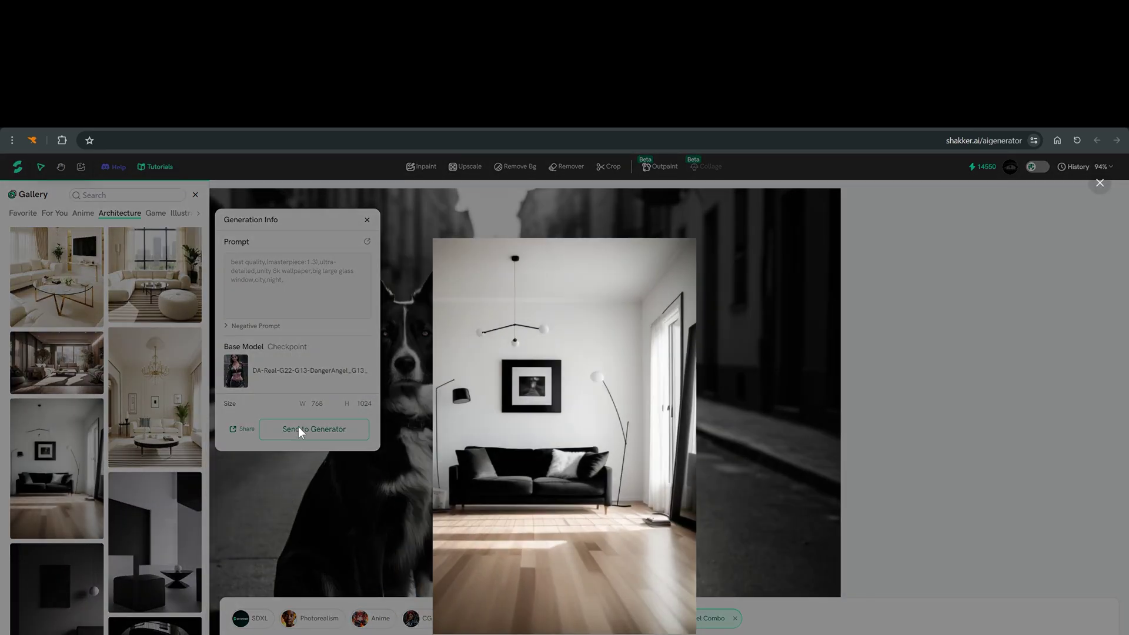
{"action": "left_click", "coordinate": [298, 428]}
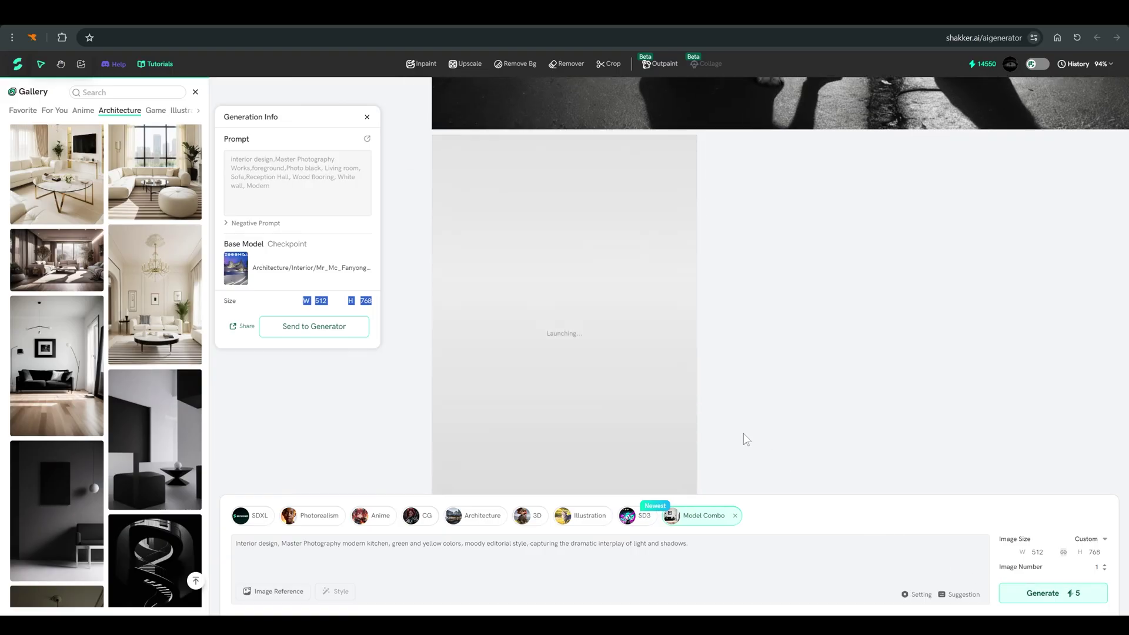
{"action": "left_click", "coordinate": [367, 116]}
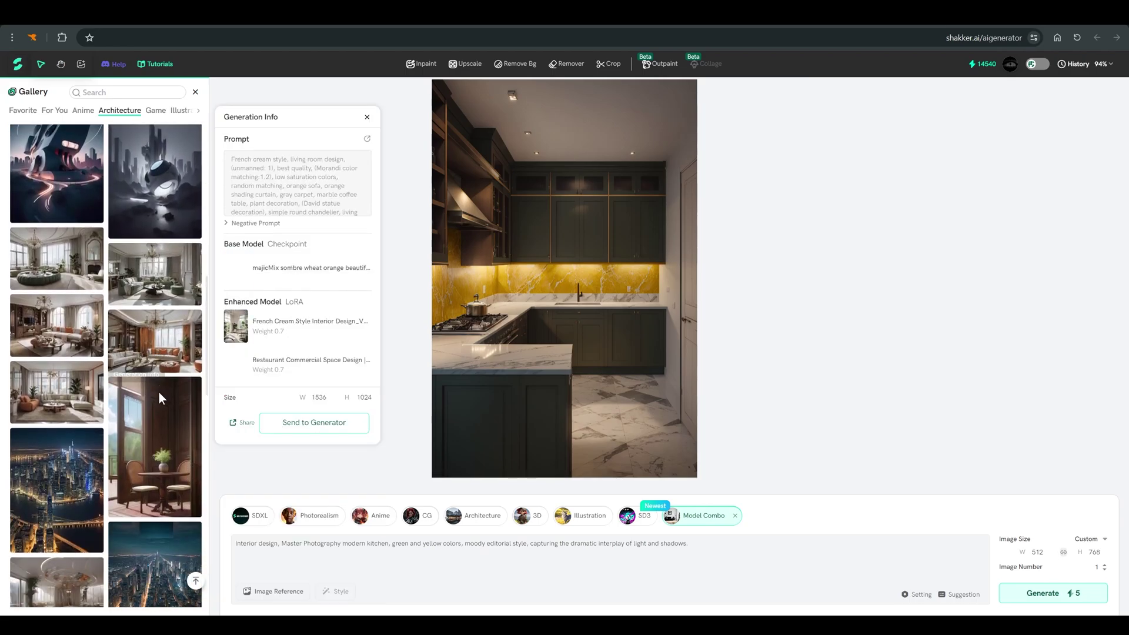
- Reuse the rattan-chair room's modern-kitchen prompt to generate a 1024×1536 green-and-yellow kitchen
{"action": "left_click", "coordinate": [163, 508]}
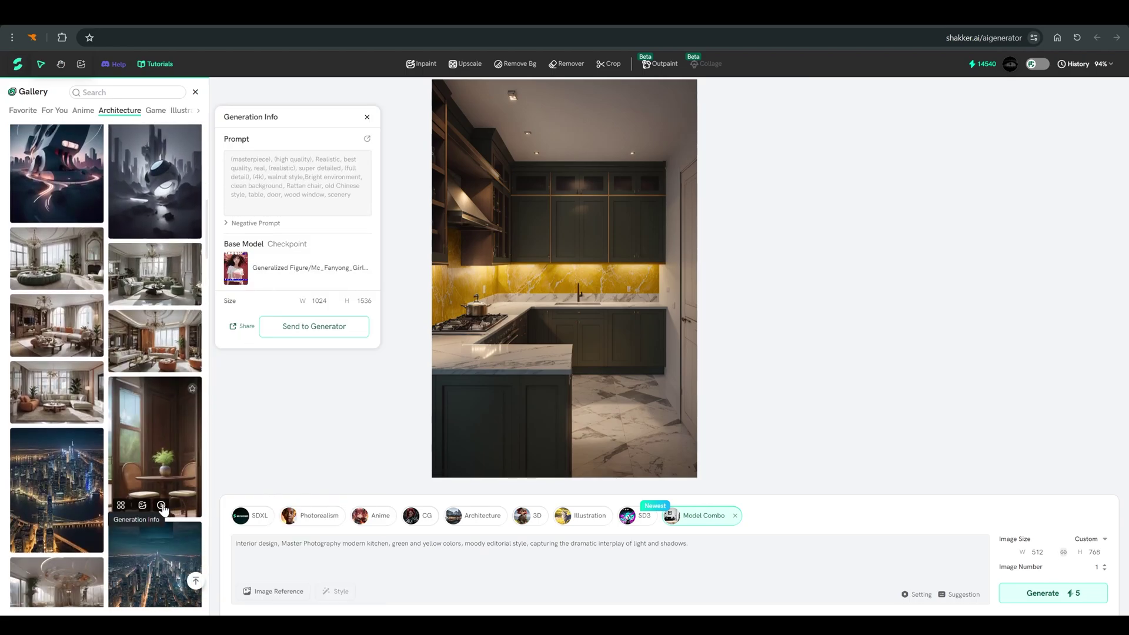
{"action": "left_click", "coordinate": [306, 331]}
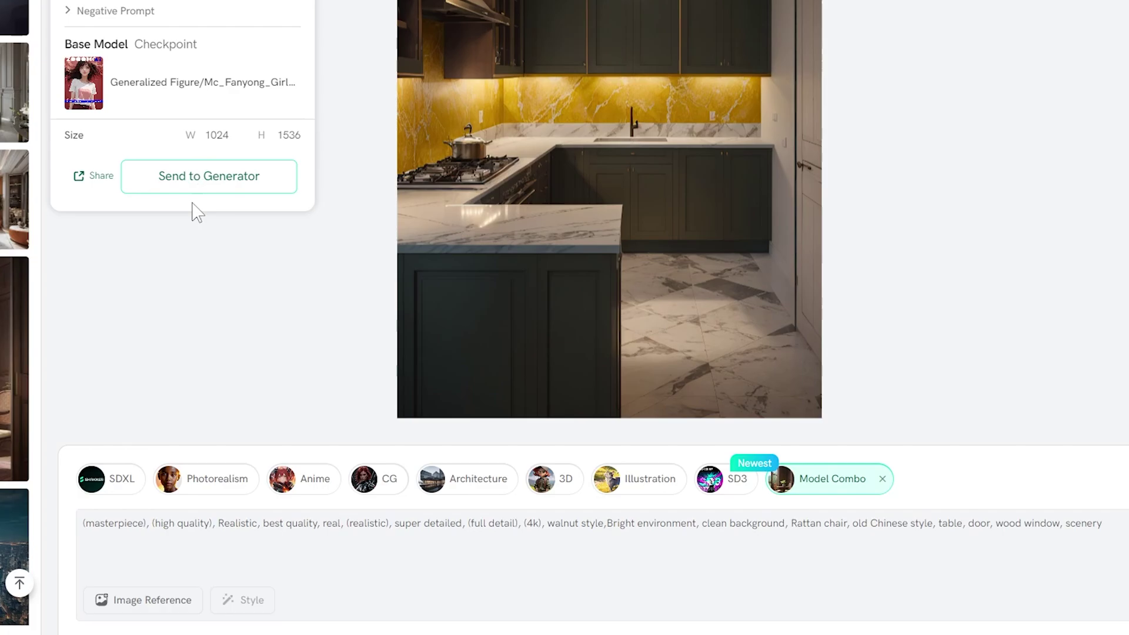
{"action": "triple_click", "coordinate": [241, 522]}
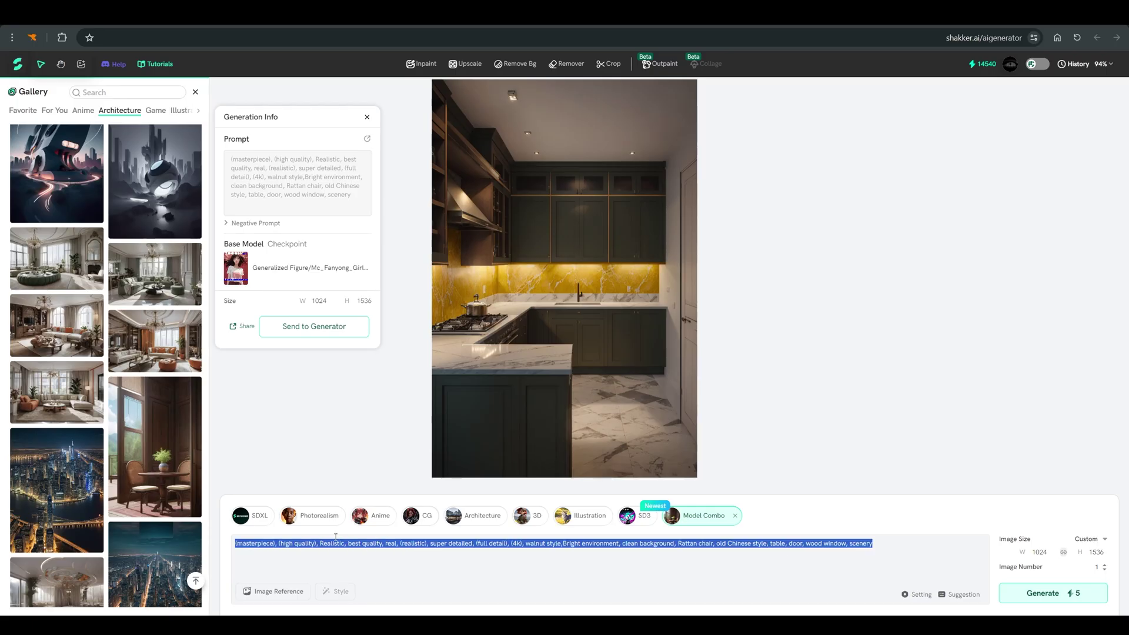
{"action": "key", "text": "BackSpace"}
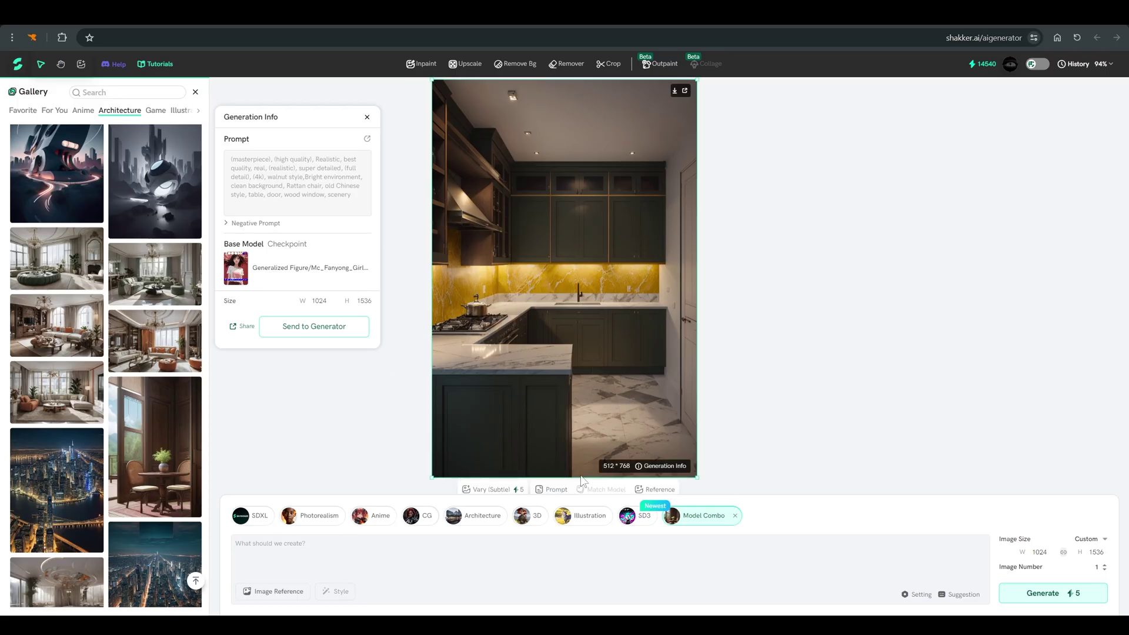
{"action": "left_click", "coordinate": [557, 490]}
{"action": "triple_click", "coordinate": [318, 550]}
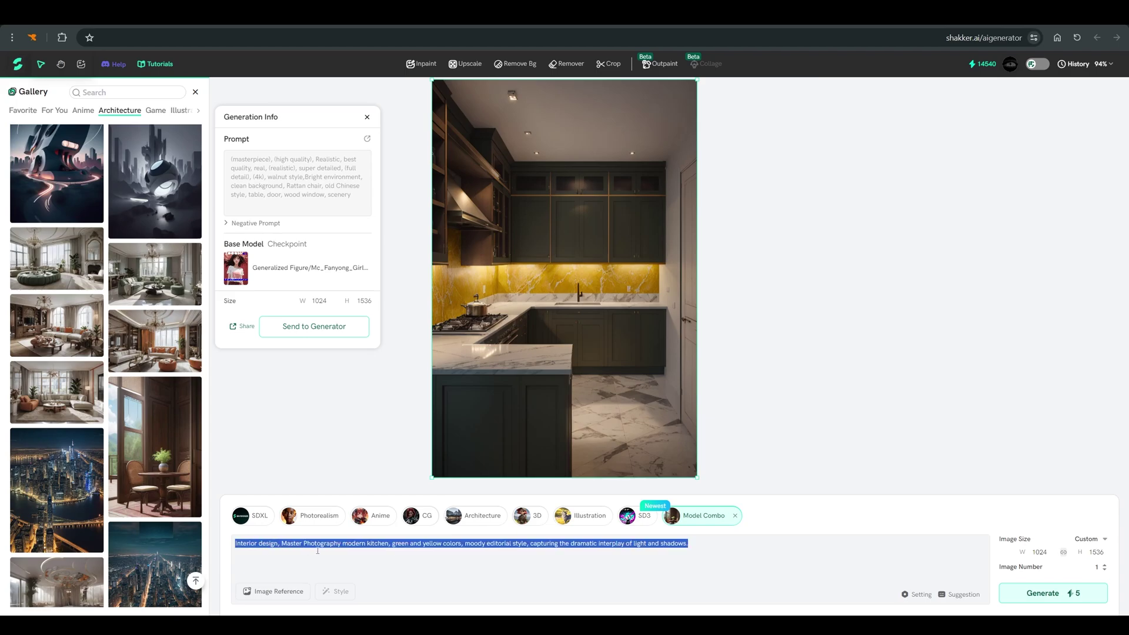
{"action": "left_click", "coordinate": [1056, 595]}
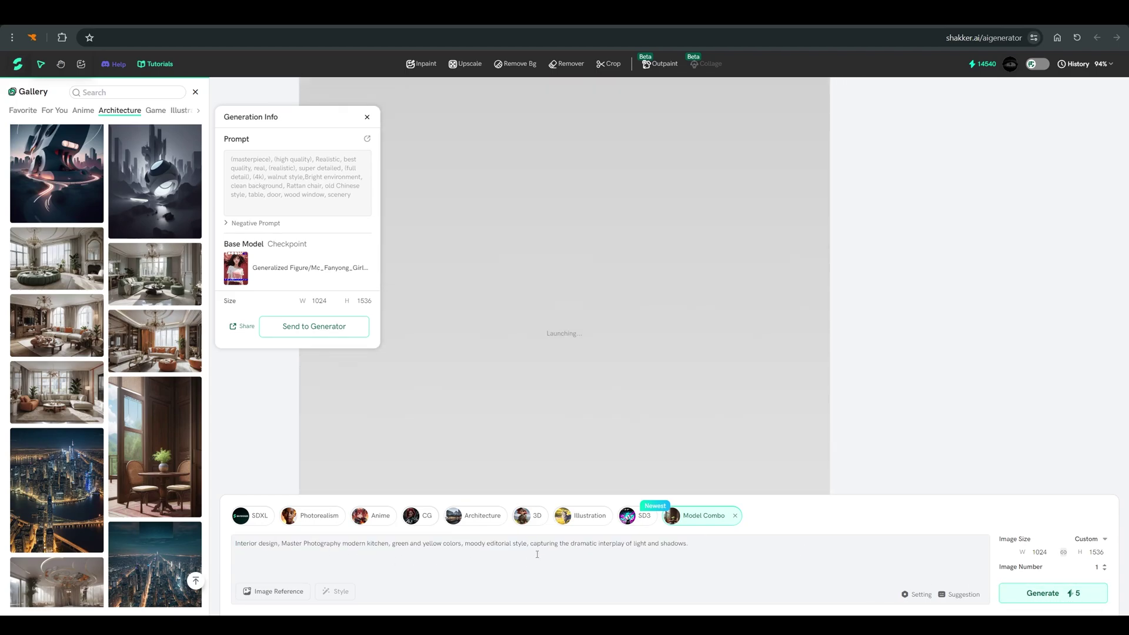
{"action": "left_click", "coordinate": [367, 116]}
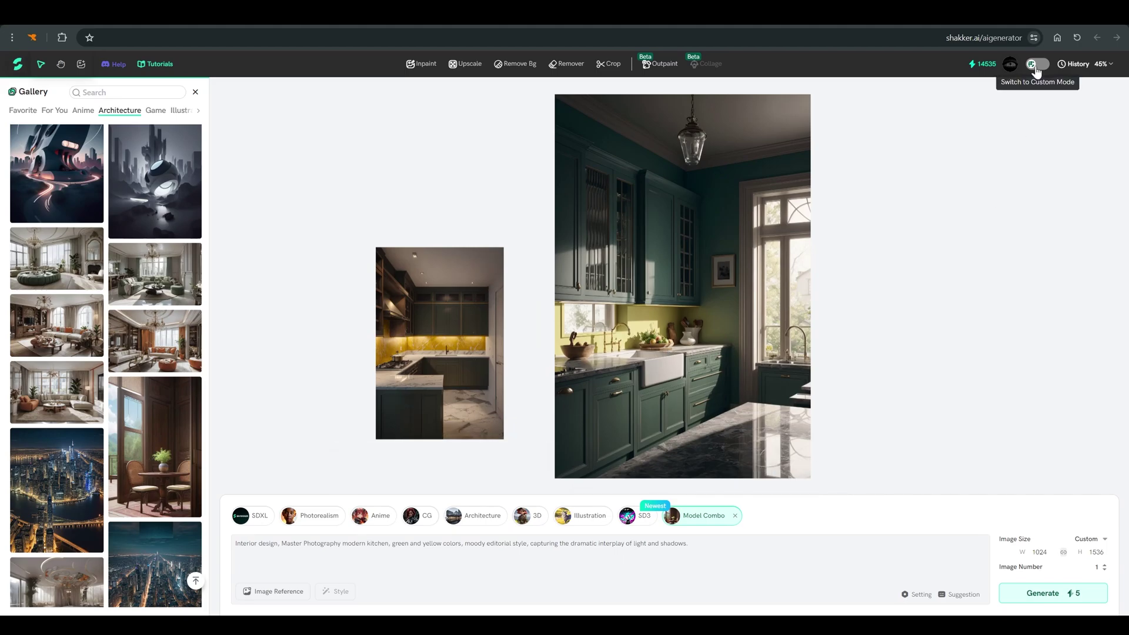
- Enable Custom Mode and add the kitchen line sketch as a General image reference
{"action": "left_click", "coordinate": [1038, 64]}
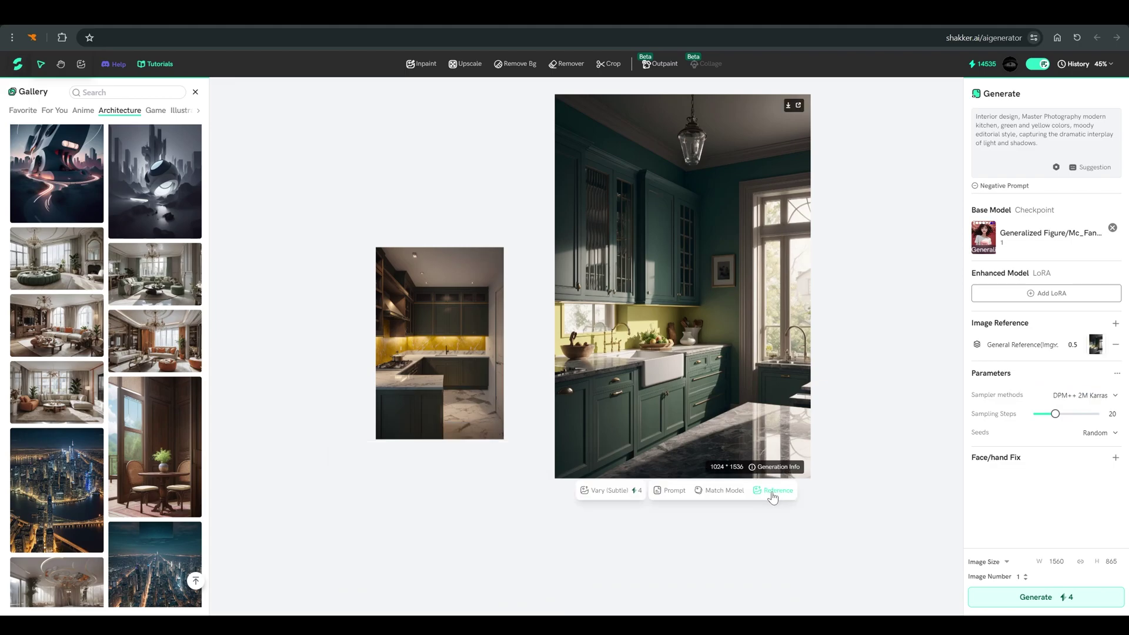
{"action": "left_click", "coordinate": [772, 497]}
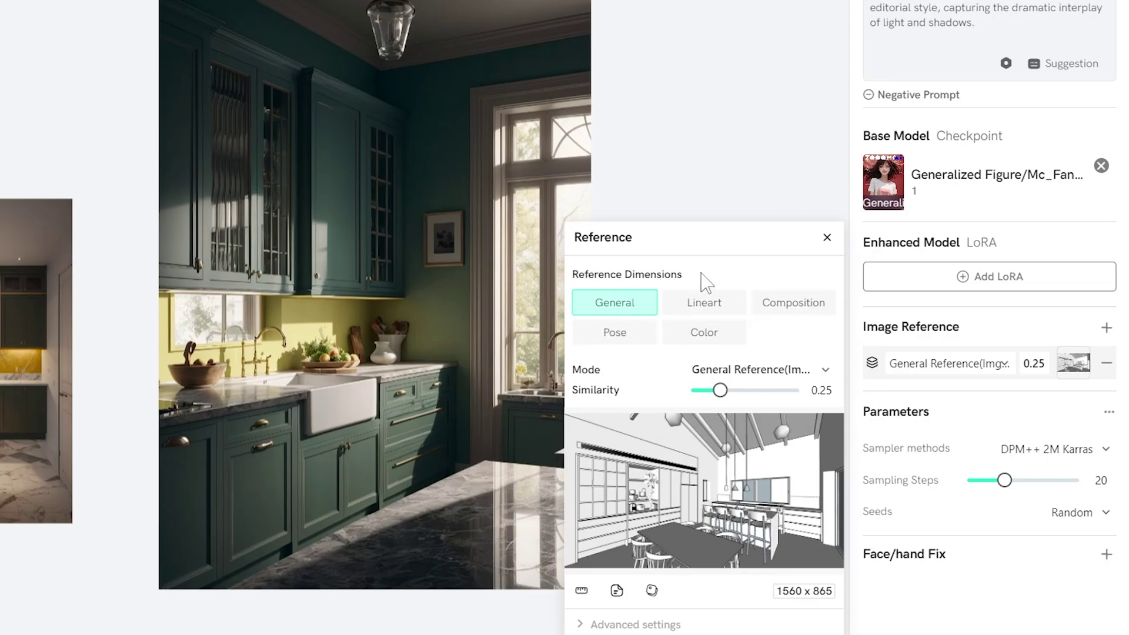
- Try about 0.7 reference similarity, then set it to 0.2 and generate a lime-green kitchen
{"action": "left_click_drag", "start_coordinate": [720, 390], "coordinate": [780, 391]}
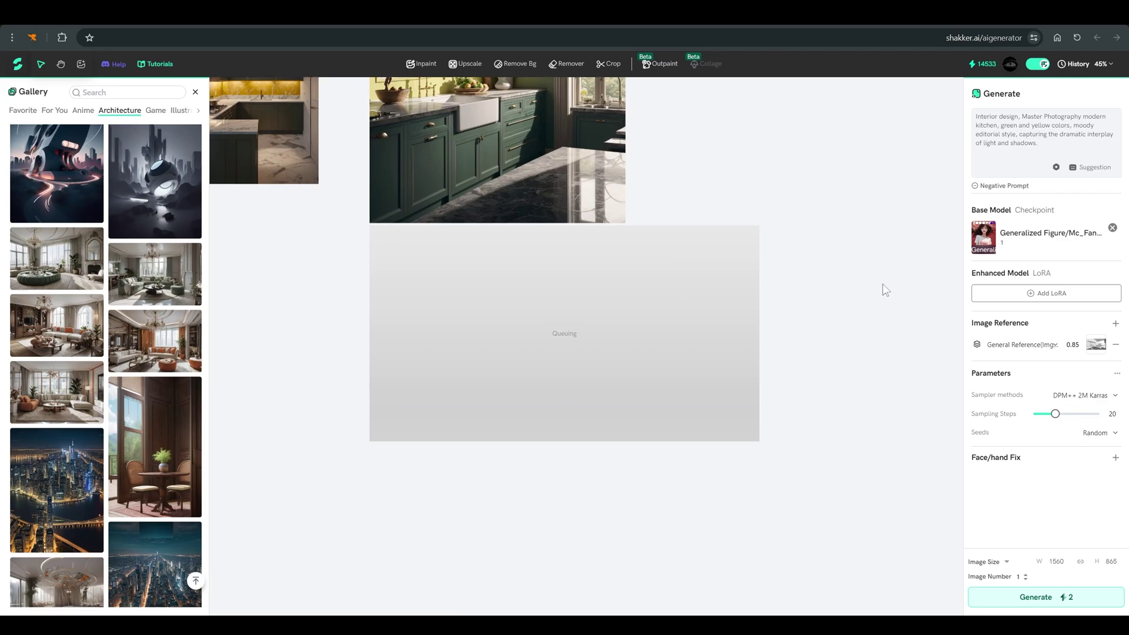
{"action": "double_click", "coordinate": [1074, 347]}
{"action": "key", "text": "BackSpace"}
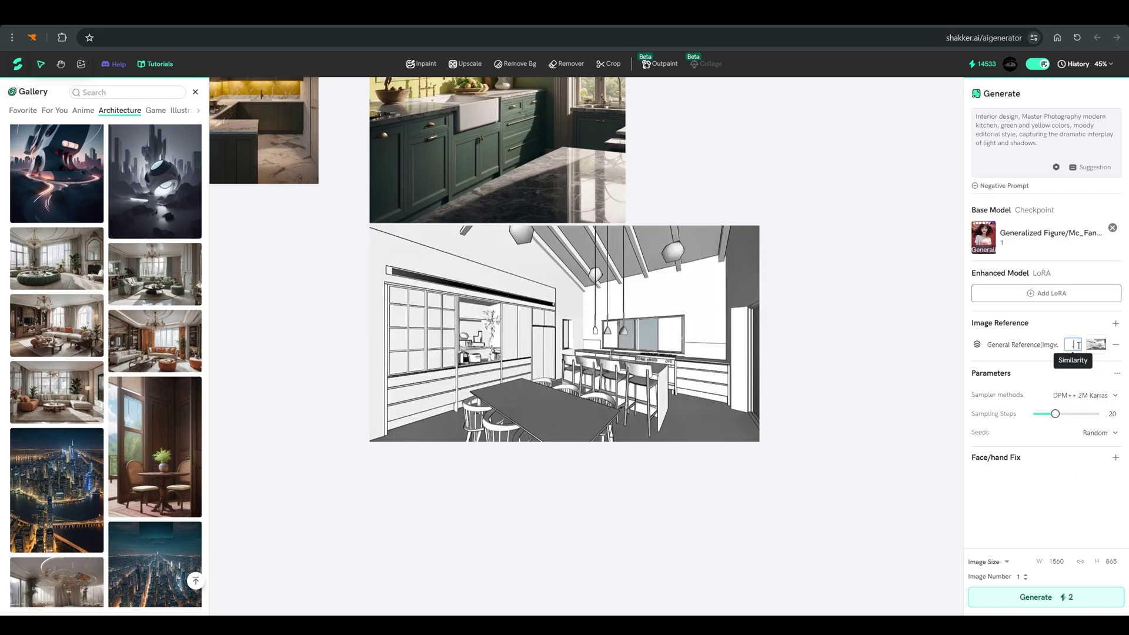
{"action": "left_click", "coordinate": [1065, 598]}
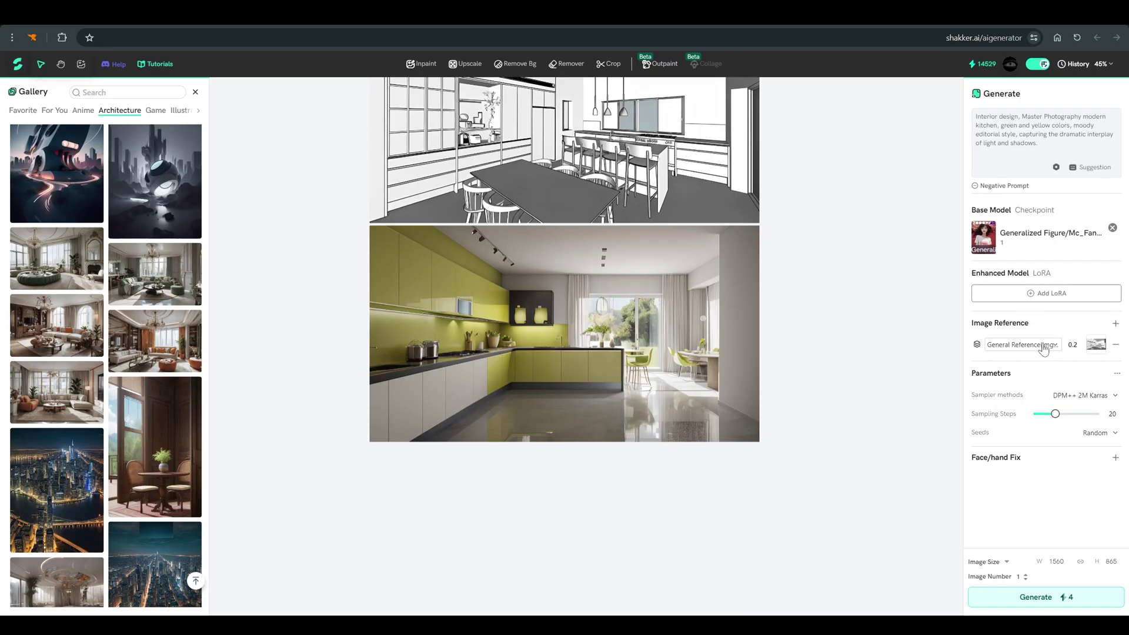
- Set the sketch reference's type to Lineart
{"action": "left_click", "coordinate": [1044, 348]}
{"action": "scroll", "coordinate": [1037, 421], "scroll_direction": "down", "scroll_amount": 3}
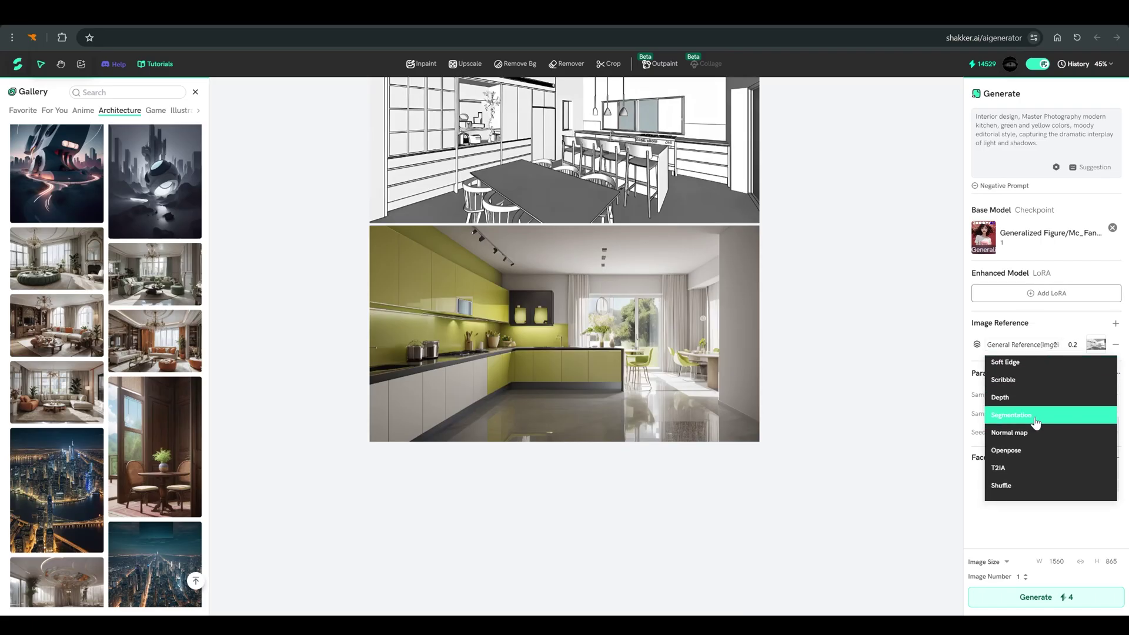
{"action": "scroll", "coordinate": [1037, 457], "scroll_direction": "up", "scroll_amount": 3}
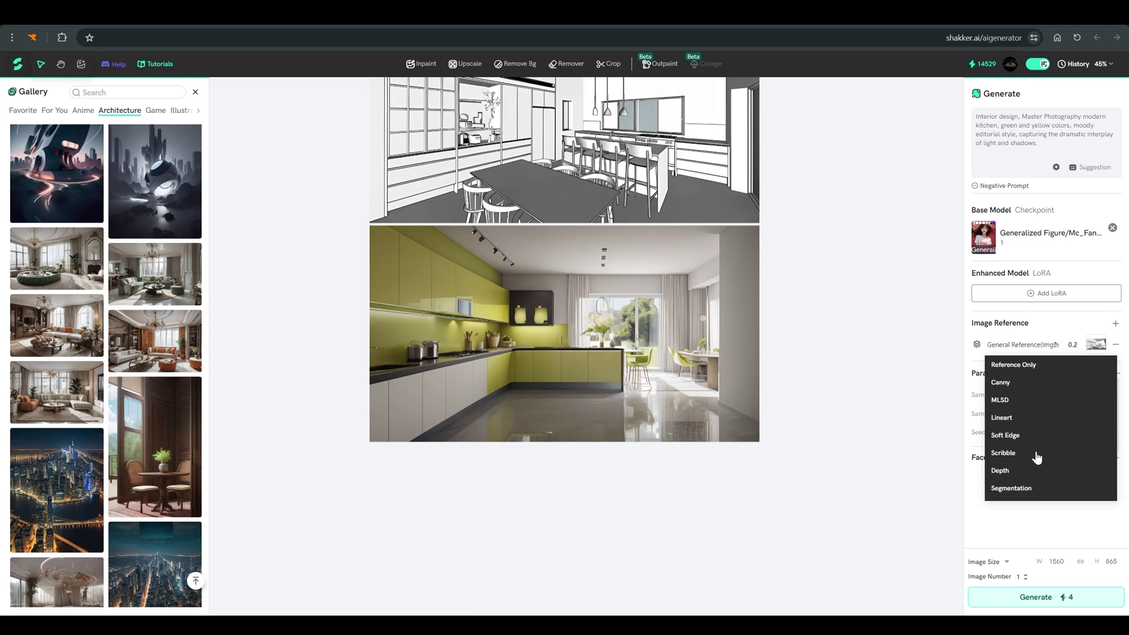
{"action": "scroll", "coordinate": [1037, 458], "scroll_direction": "up", "scroll_amount": 1}
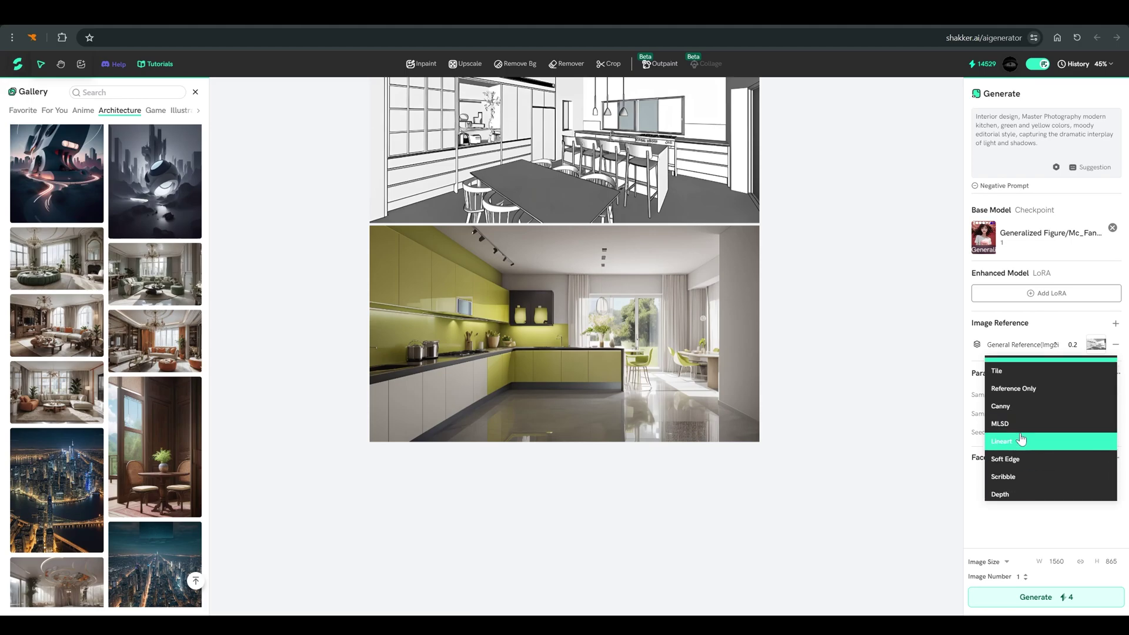
{"action": "left_click", "coordinate": [949, 385]}
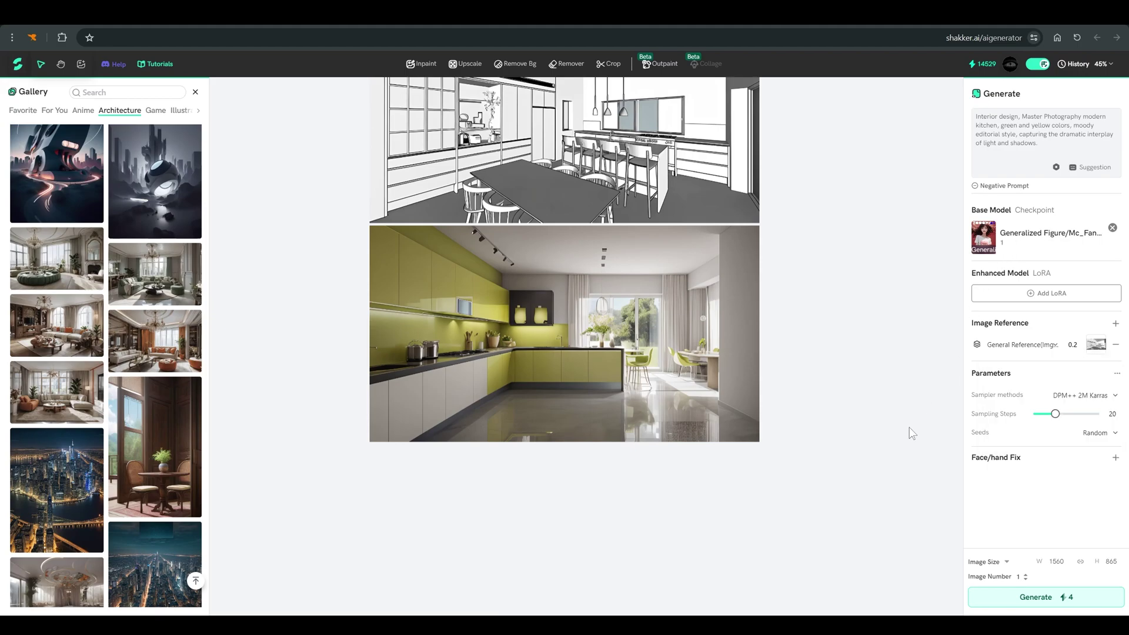
{"action": "left_click", "coordinate": [1042, 352]}
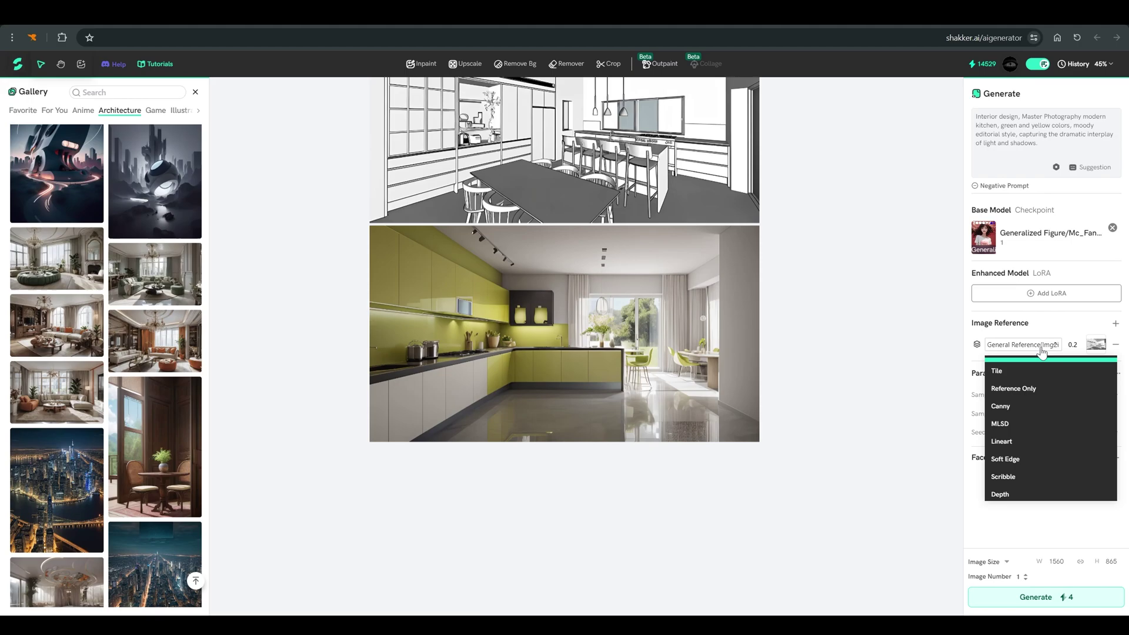
{"action": "left_click", "coordinate": [1027, 446]}
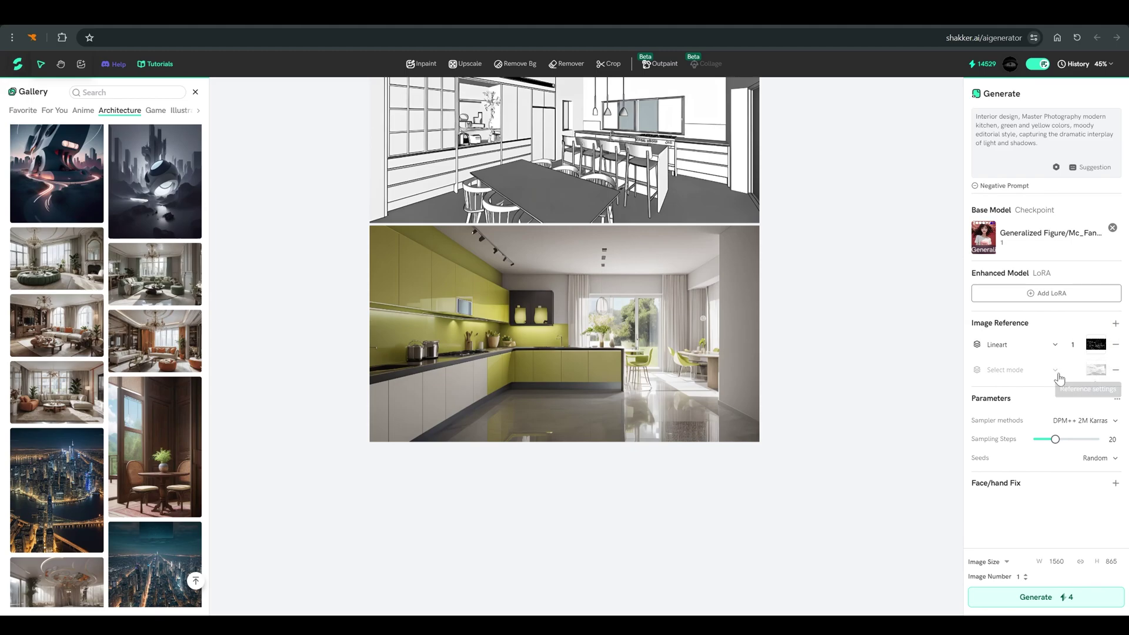
- Add a second Depth reference and set both Lineart and Depth similarity to 0.5
{"action": "left_click", "coordinate": [1026, 371]}
{"action": "left_click", "coordinate": [1012, 519]}
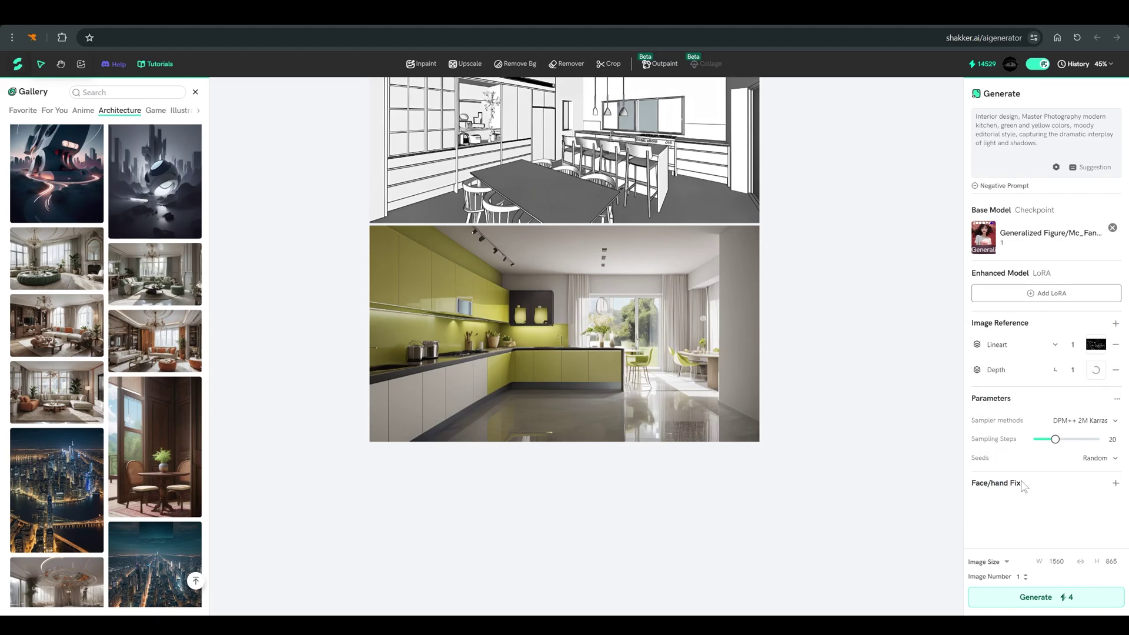
{"action": "double_click", "coordinate": [1074, 344]}
{"action": "type", "text": "0.5"}
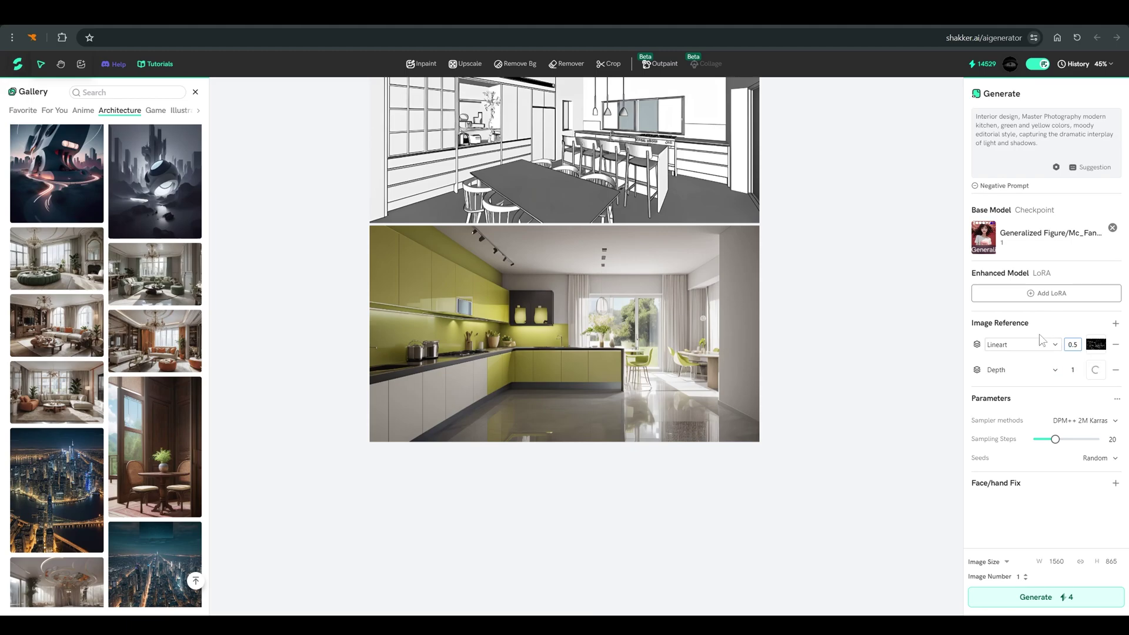
{"action": "double_click", "coordinate": [1074, 369]}
{"action": "type", "text": "0.5"}
- Preview the Lineart line map and the Depth reference's depth map
{"action": "left_click", "coordinate": [1100, 372]}
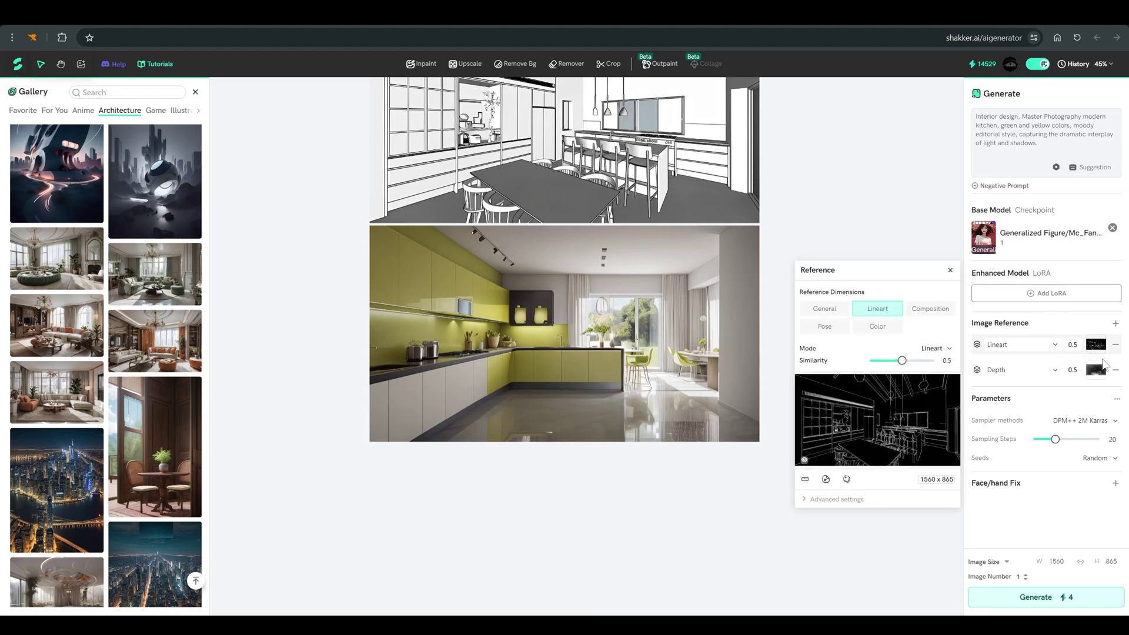
{"action": "left_click", "coordinate": [1100, 372]}
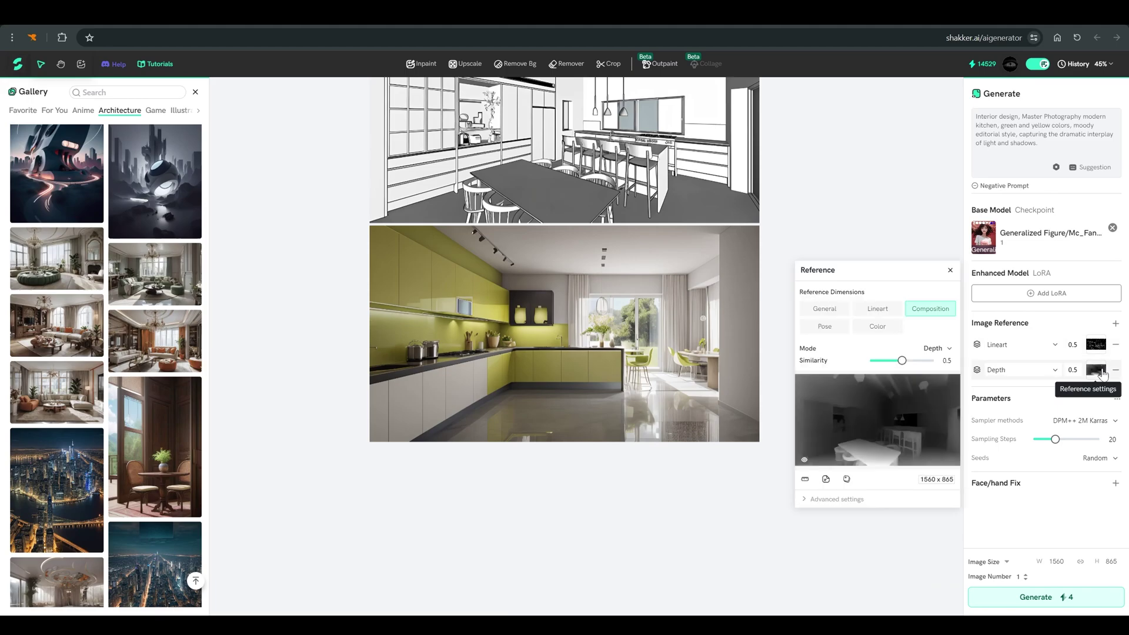
{"action": "left_click", "coordinate": [1099, 345]}
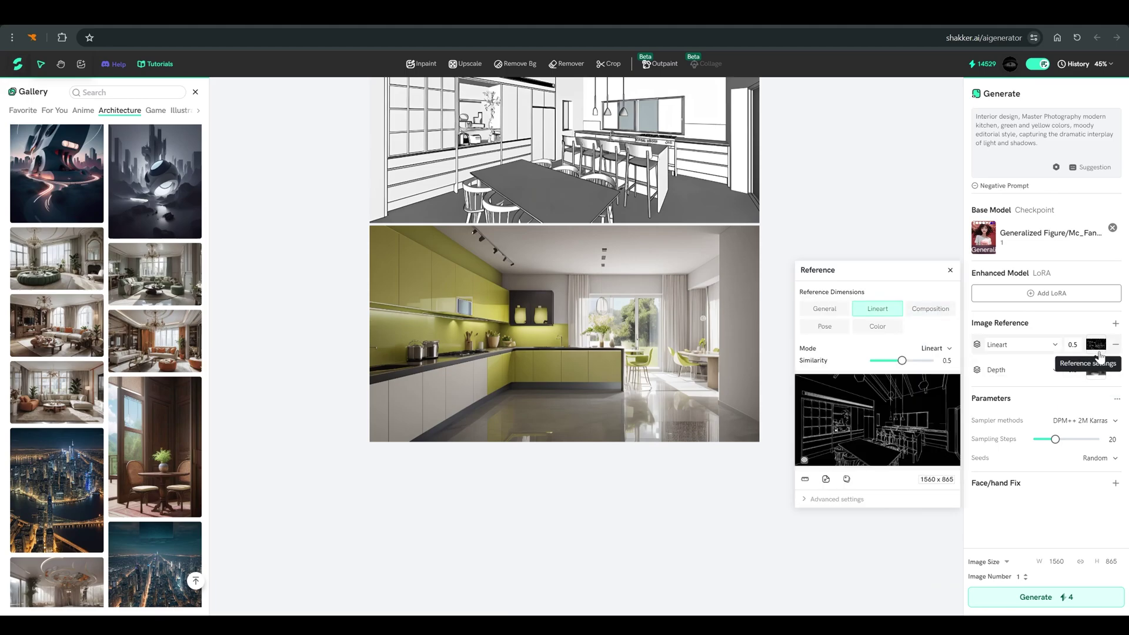
{"action": "left_click", "coordinate": [1097, 371]}
- Generate the dark green kitchen with lime bar stools from the Lineart and Depth references, then review the newly filled prompt
{"action": "left_click", "coordinate": [1036, 600]}
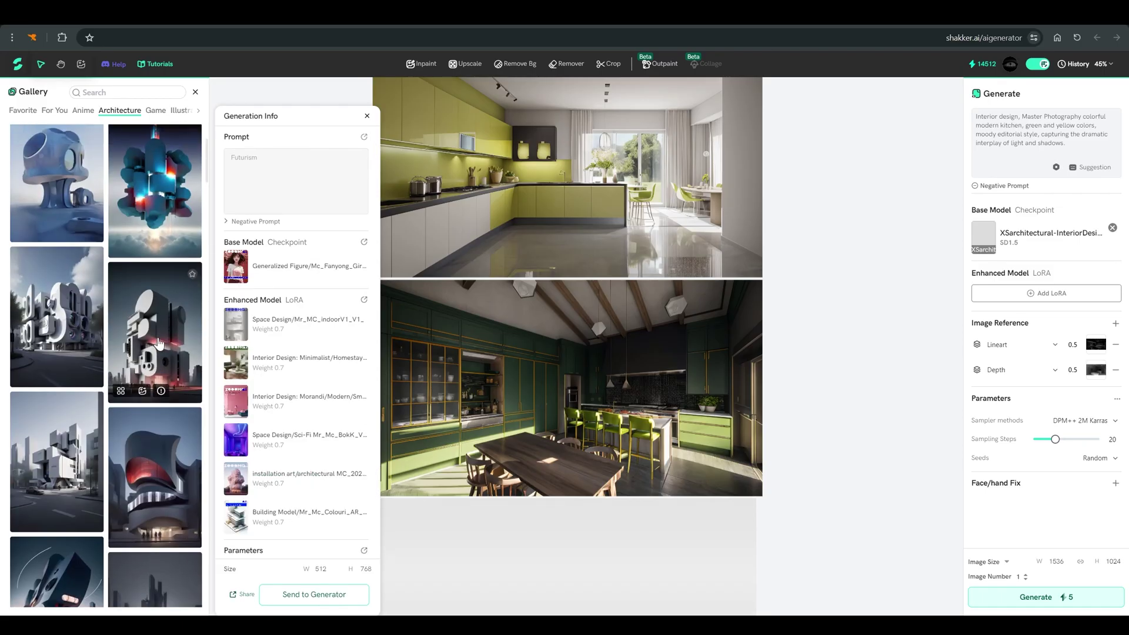
{"action": "scroll", "coordinate": [157, 348], "scroll_direction": "down", "scroll_amount": 10}
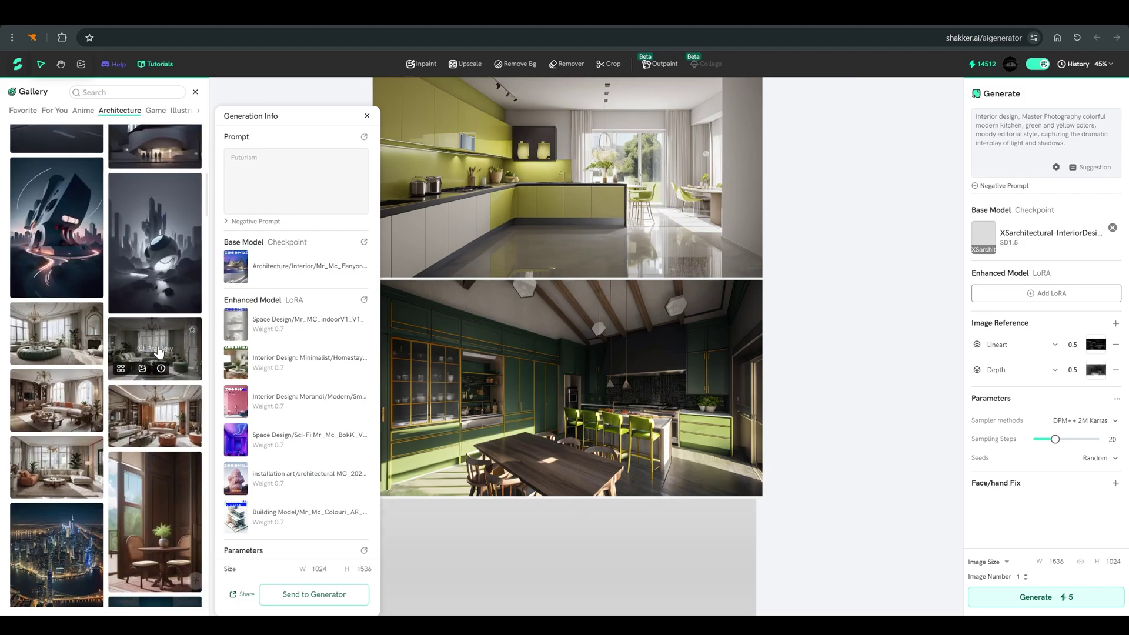
{"action": "scroll", "coordinate": [156, 348], "scroll_direction": "down", "scroll_amount": 5}
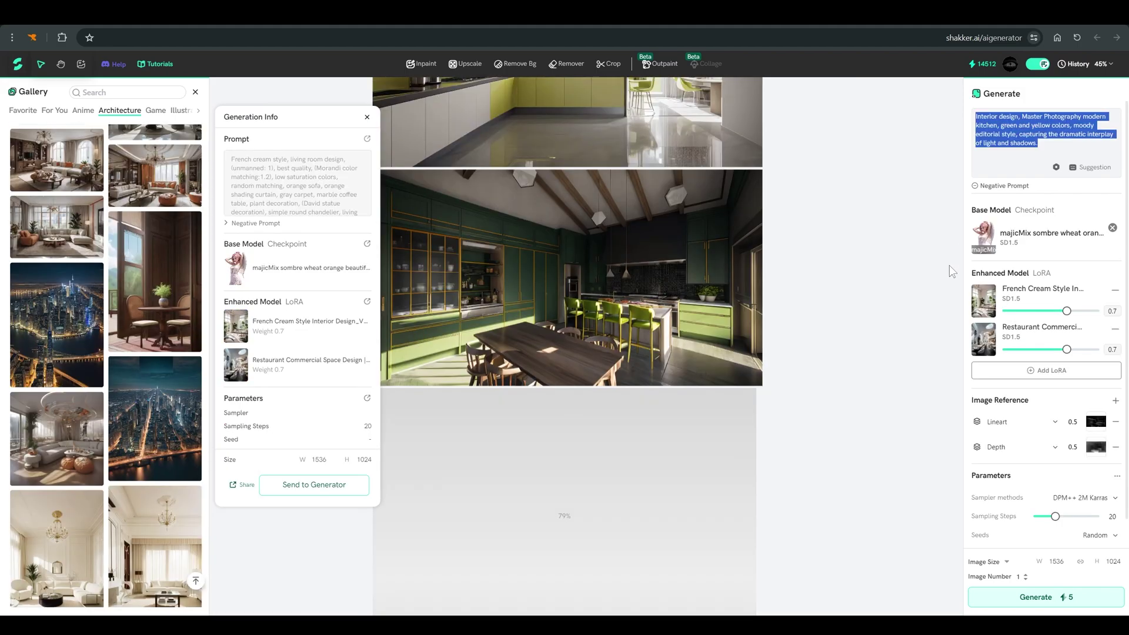
{"action": "left_click", "coordinate": [862, 301]}
{"action": "scroll", "coordinate": [863, 301], "scroll_direction": "down", "scroll_amount": 2}
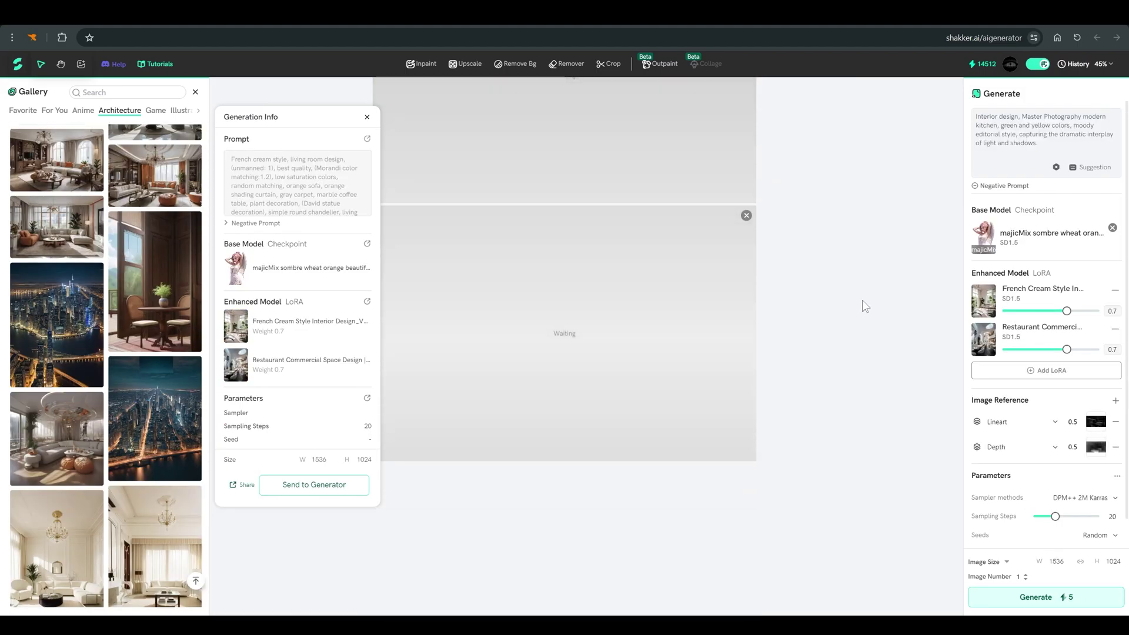